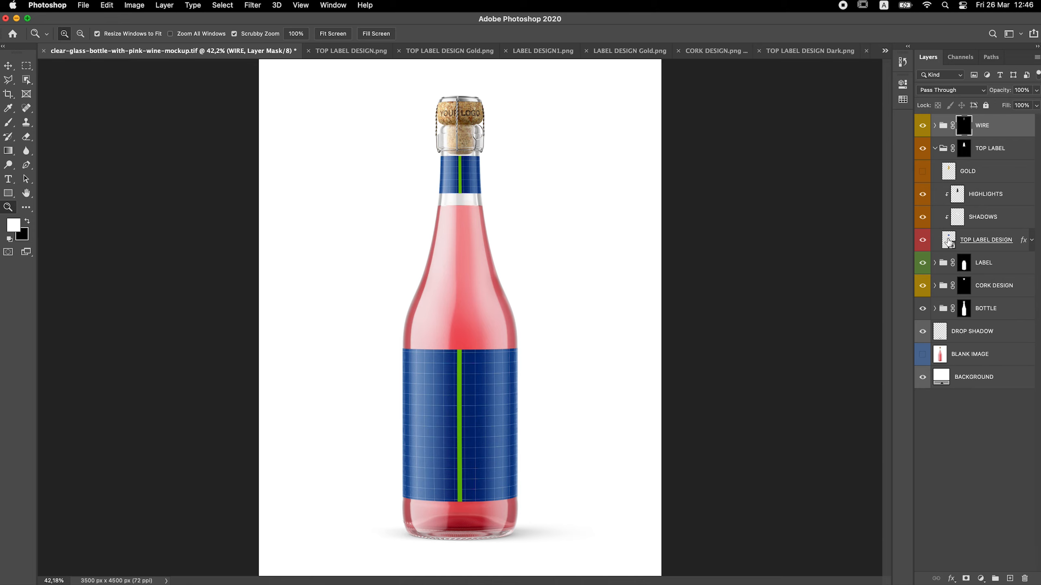
- Open the TOP LABEL DESIGN smart object, duplicate the TOP LABEL DESIGN.png layer into TOP LABEL DESIGN.psb, and close the PNG
{"action": "double_click", "coordinate": [952, 247]}
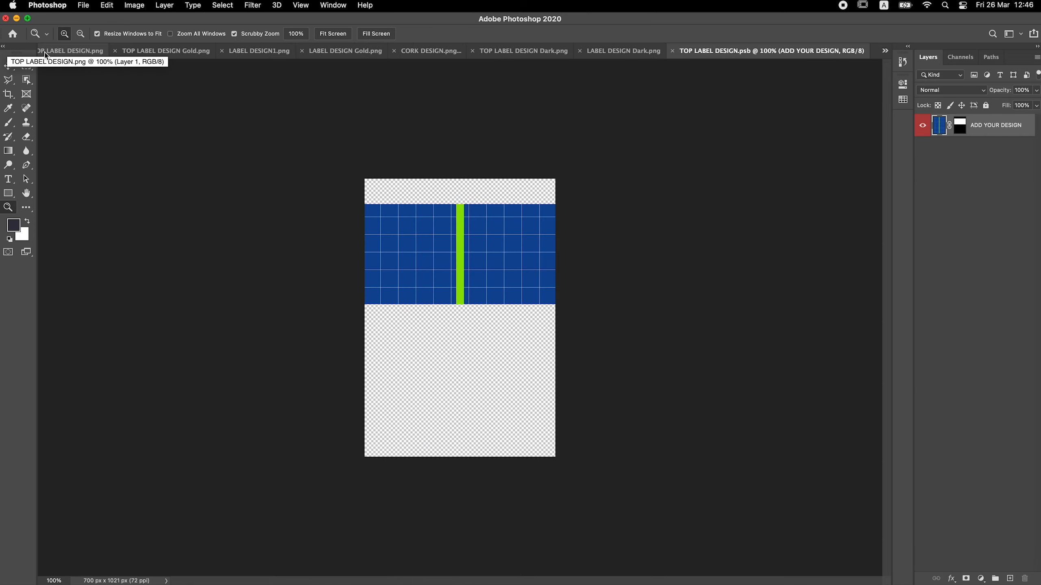
{"action": "left_click", "coordinate": [45, 51]}
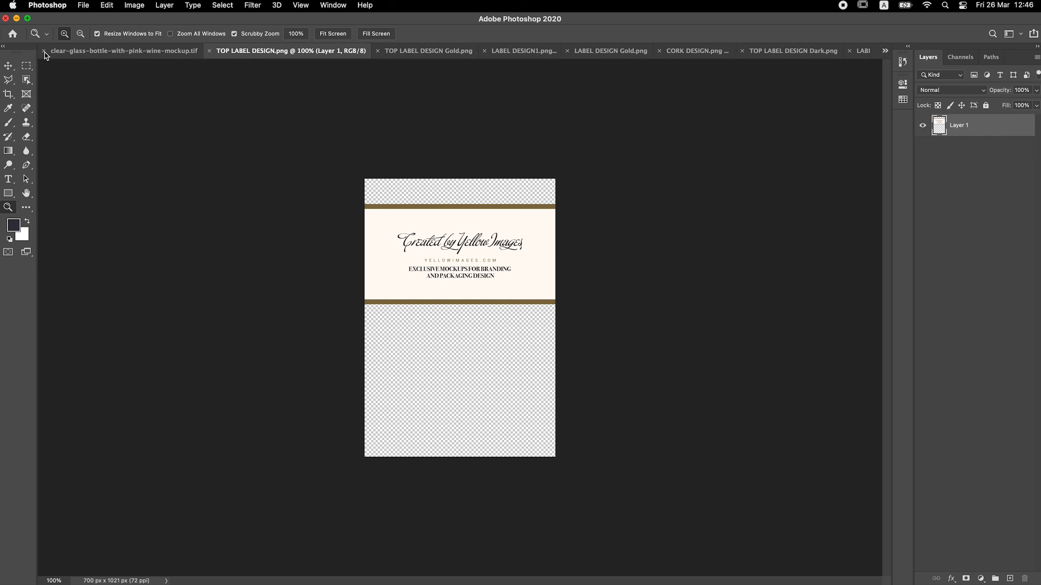
{"action": "right_click", "coordinate": [981, 142]}
{"action": "left_click", "coordinate": [955, 135]}
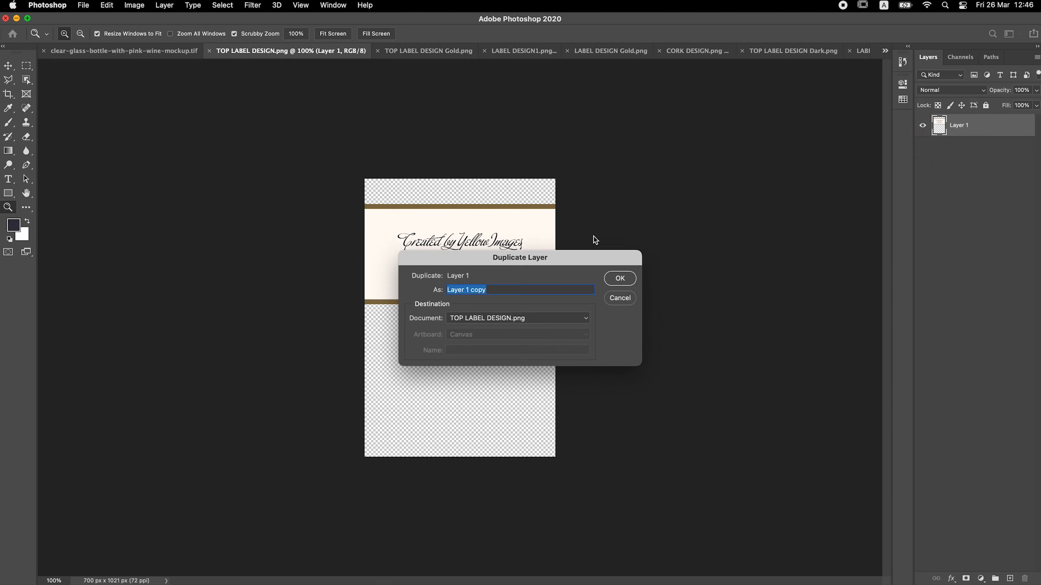
{"action": "left_click", "coordinate": [552, 320]}
{"action": "left_click", "coordinate": [524, 400]}
{"action": "left_click", "coordinate": [620, 279]}
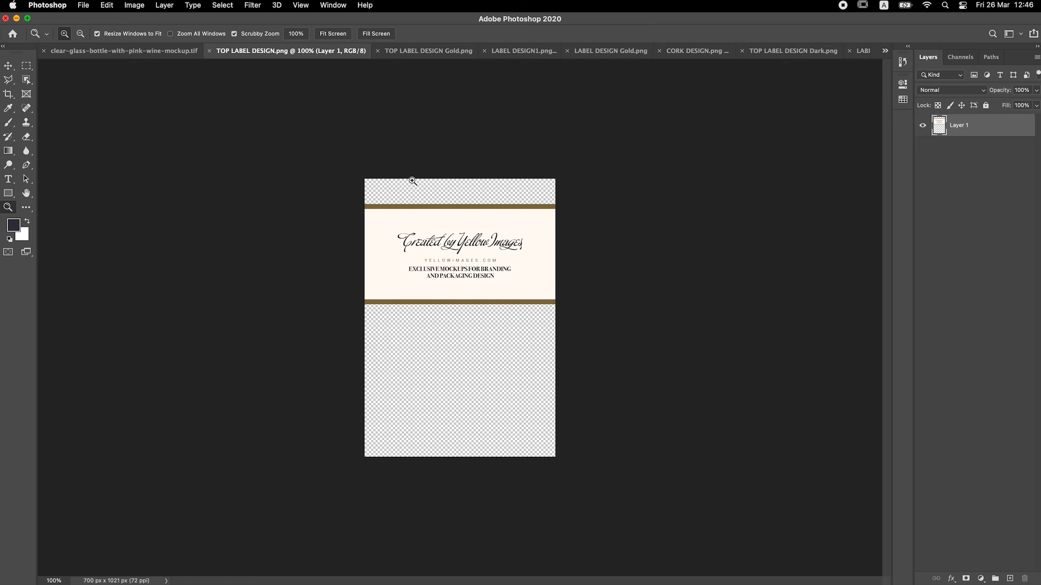
{"action": "left_click", "coordinate": [209, 51]}
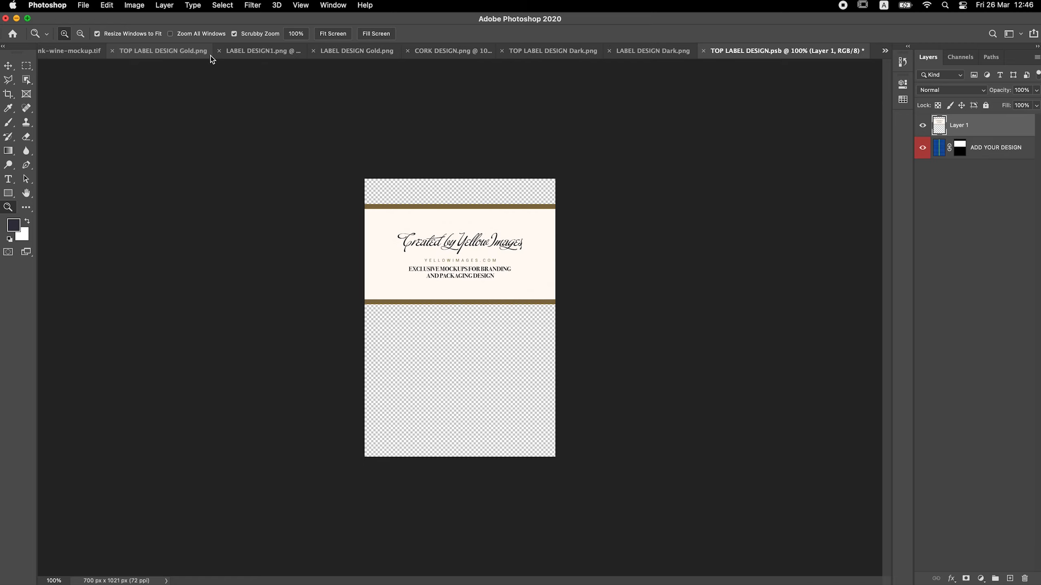
- Duplicate the layer of TOP LABEL DESIGN Gold.png into TOP LABEL DESIGN.psb and close the gold PNG
{"action": "right_click", "coordinate": [990, 129]}
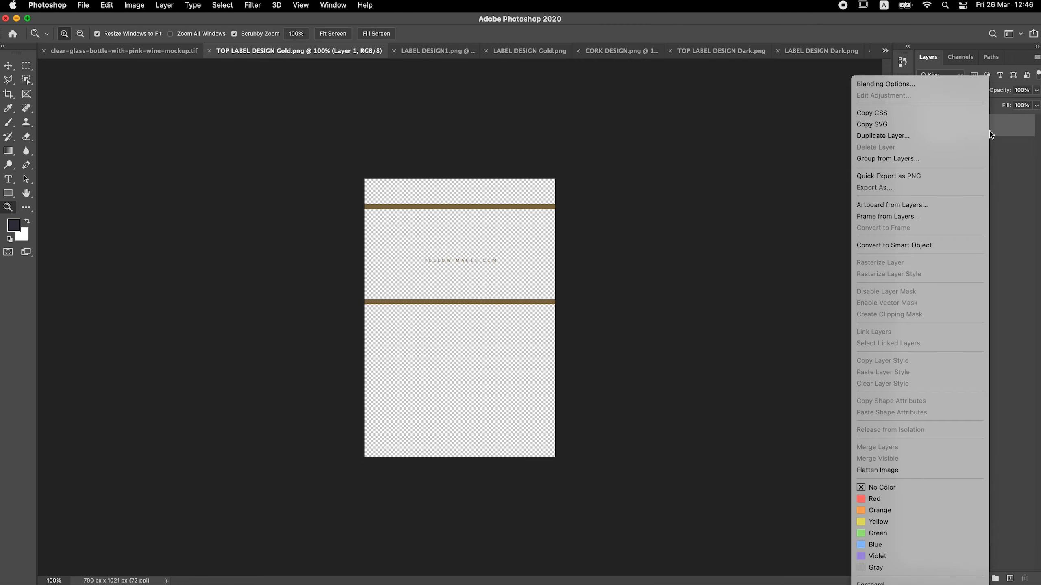
{"action": "left_click", "coordinate": [907, 133]}
{"action": "left_click", "coordinate": [539, 324]}
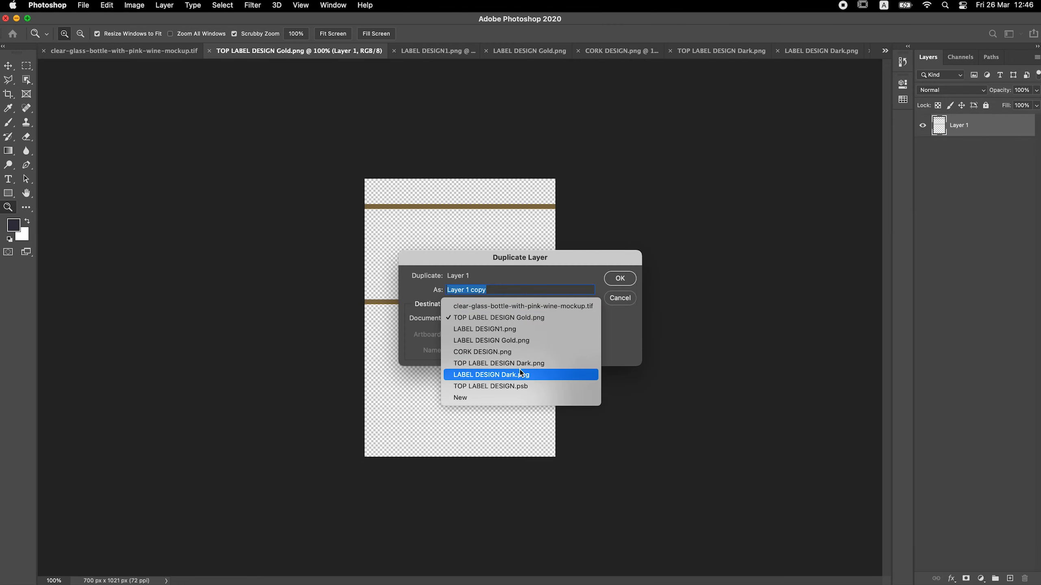
{"action": "left_click", "coordinate": [523, 387]}
{"action": "left_click", "coordinate": [618, 282]}
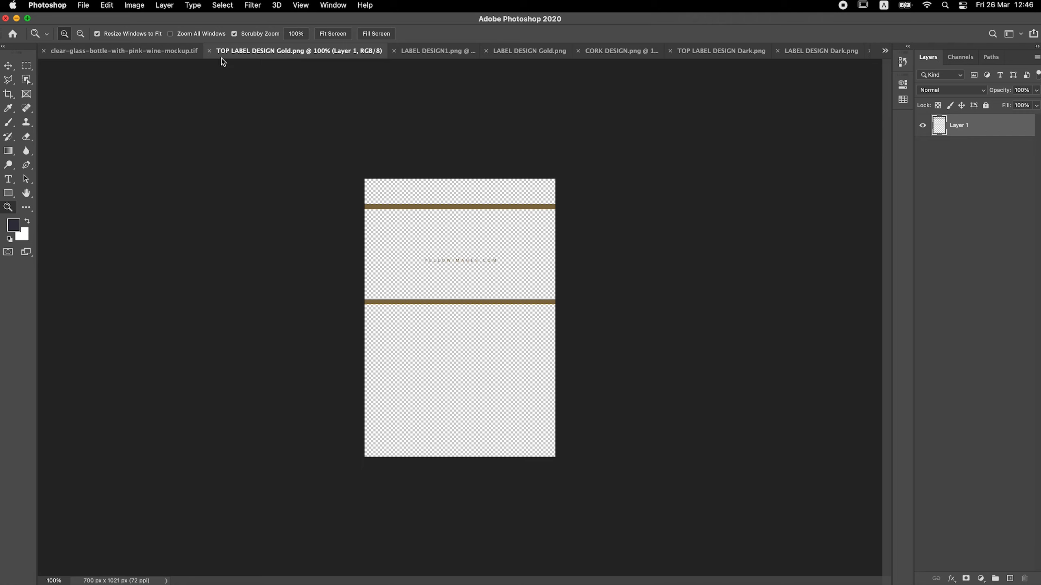
{"action": "left_click", "coordinate": [210, 52]}
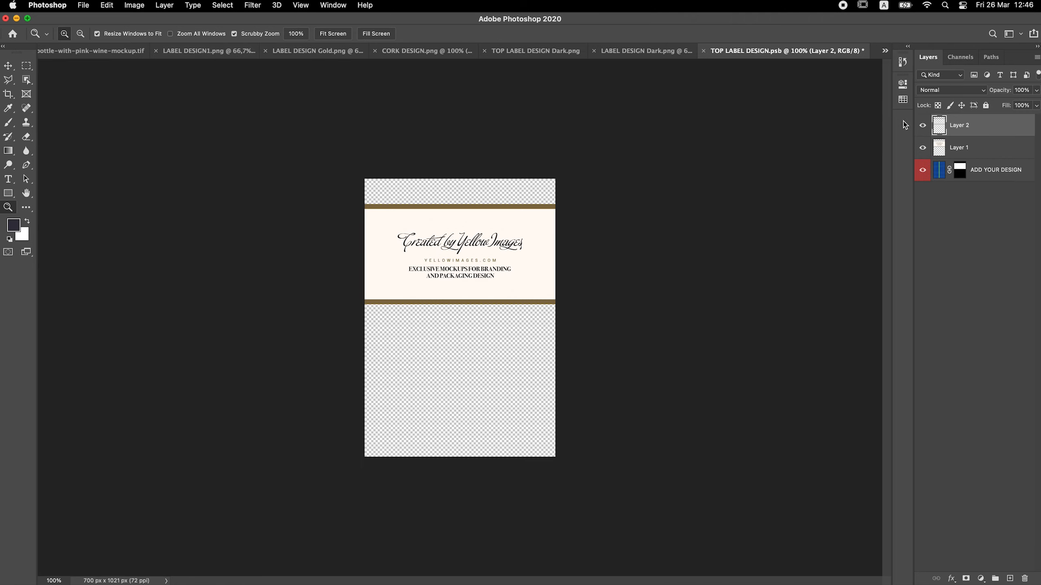
- Hide Layer 2 and ADD YOUR DESIGN in TOP LABEL DESIGN.psb, and save and close the document
{"action": "left_click", "coordinate": [923, 128]}
{"action": "left_click", "coordinate": [922, 174]}
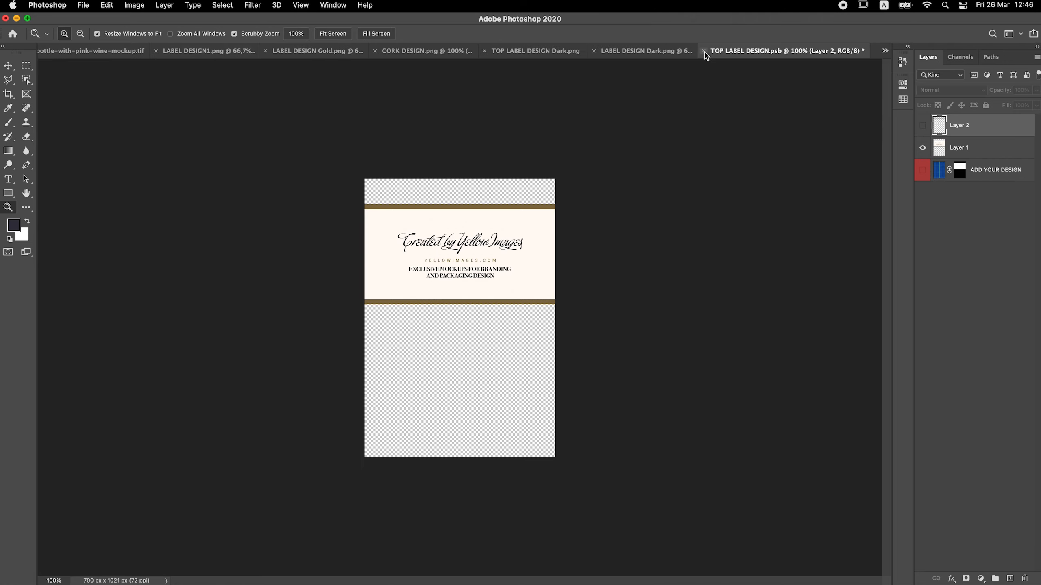
{"action": "left_click", "coordinate": [704, 50]}
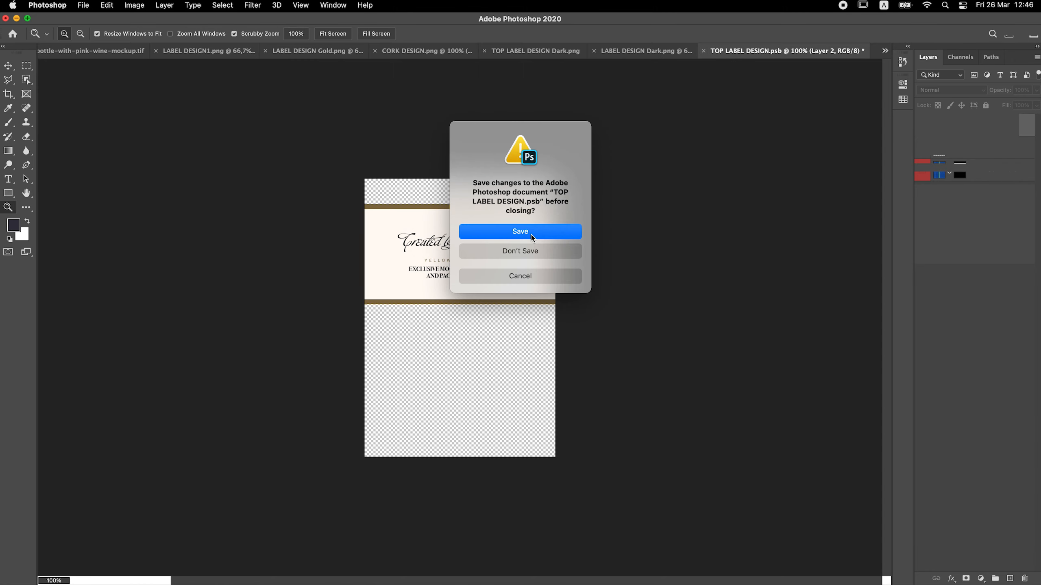
{"action": "left_click", "coordinate": [531, 235]}
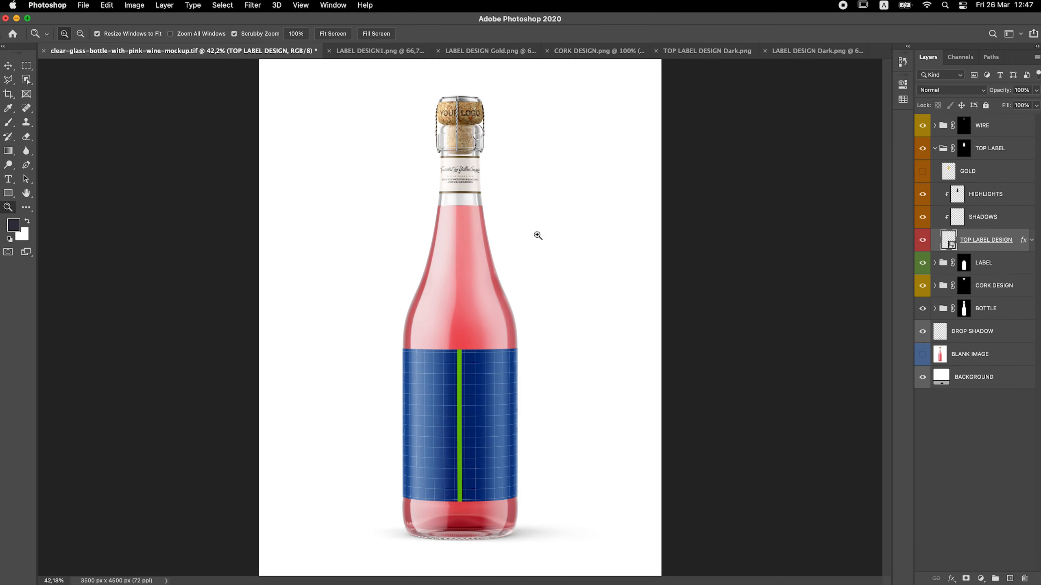
- Make an independent smart object copy of TOP LABEL DESIGN, placing the original above HIGHLIGHTS with its layer style cleared
{"action": "right_click", "coordinate": [1000, 240]}
{"action": "left_click", "coordinate": [949, 197]}
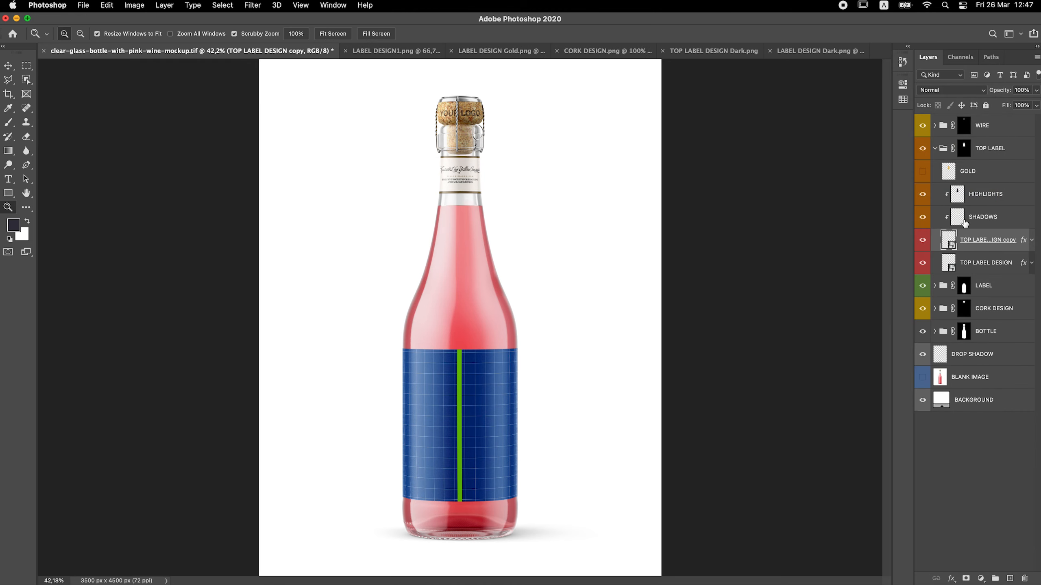
{"action": "left_click_drag", "start_coordinate": [984, 262], "coordinate": [956, 185]}
{"action": "right_click", "coordinate": [1023, 196]}
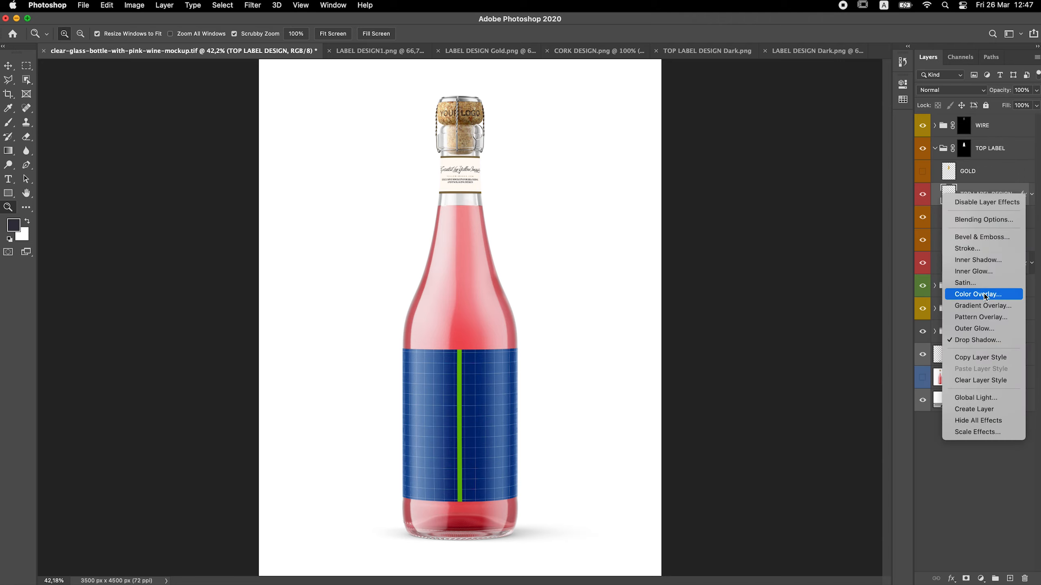
{"action": "left_click", "coordinate": [979, 380]}
- Show the GOLD layer in the TOP LABEL group and clip it to the TOP LABEL DESIGN layer directly below
{"action": "left_click", "coordinate": [922, 171]}
{"action": "left_click", "coordinate": [964, 175]}
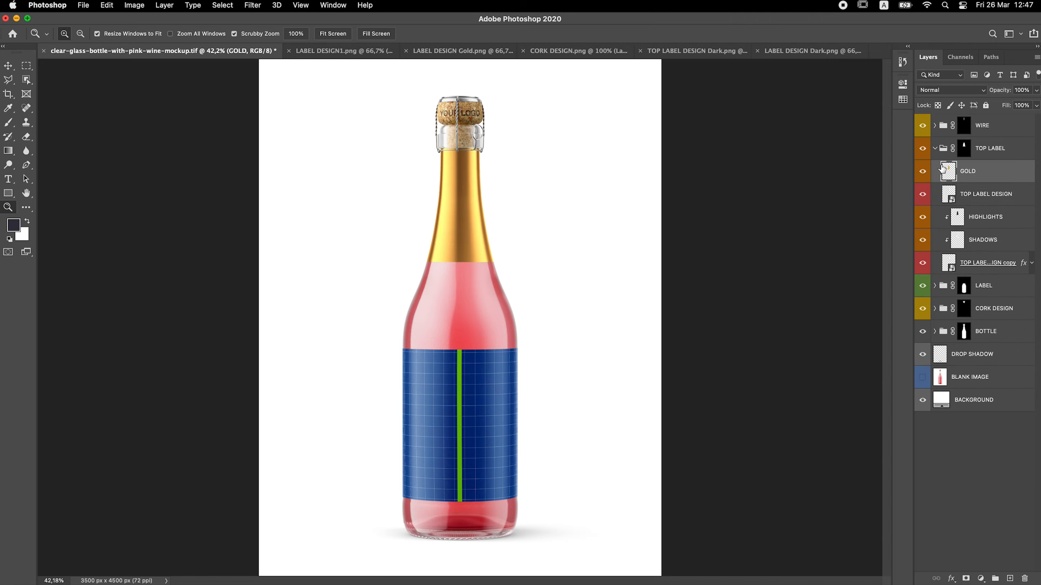
{"action": "left_click", "coordinate": [165, 5]}
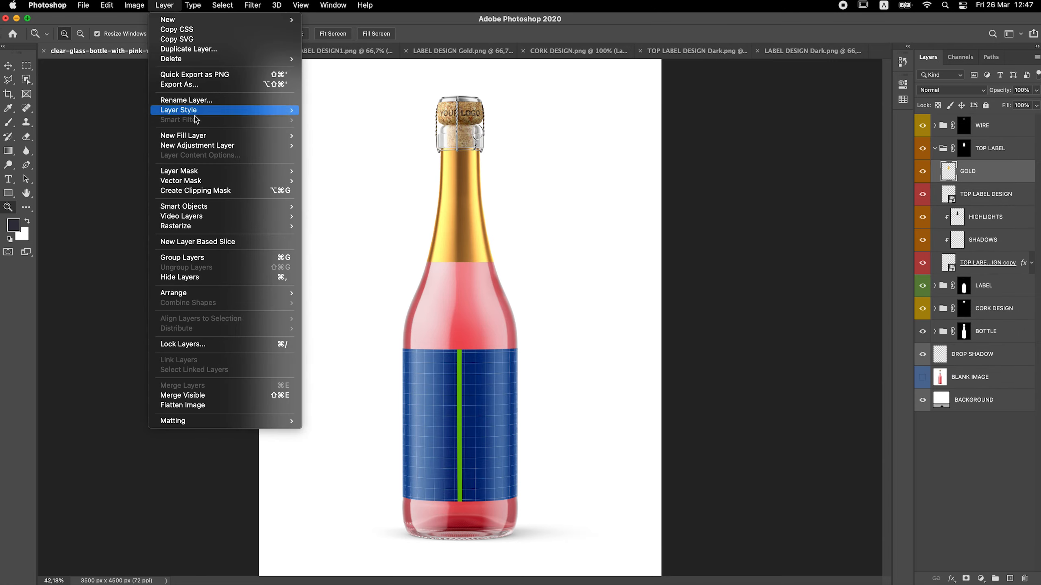
{"action": "left_click", "coordinate": [223, 195]}
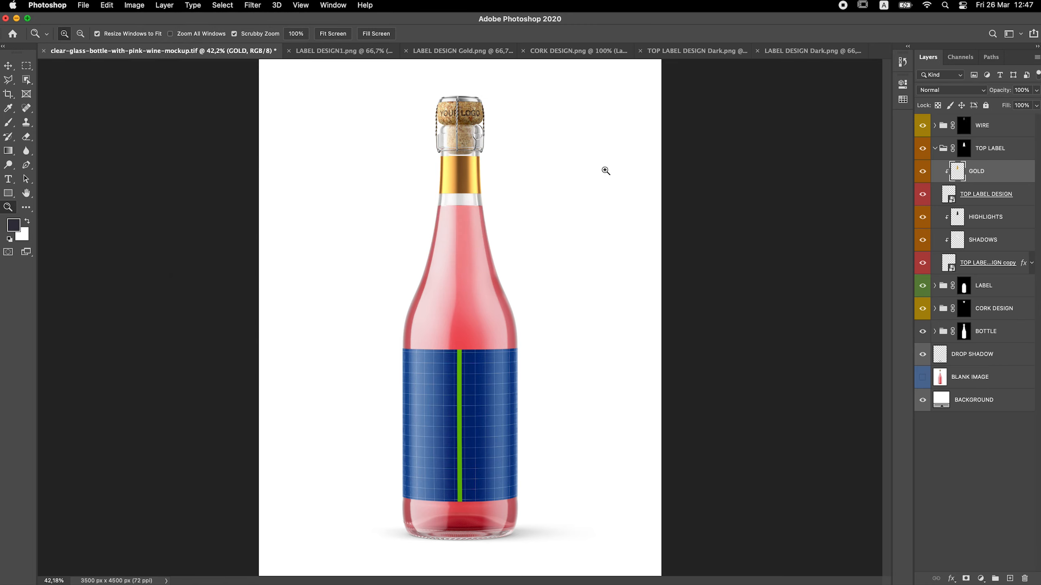
- In the upper TOP LABEL DESIGN smart object, show only the gold artwork on Layer 2, and save and close it
{"action": "double_click", "coordinate": [954, 200]}
{"action": "left_click", "coordinate": [923, 147]}
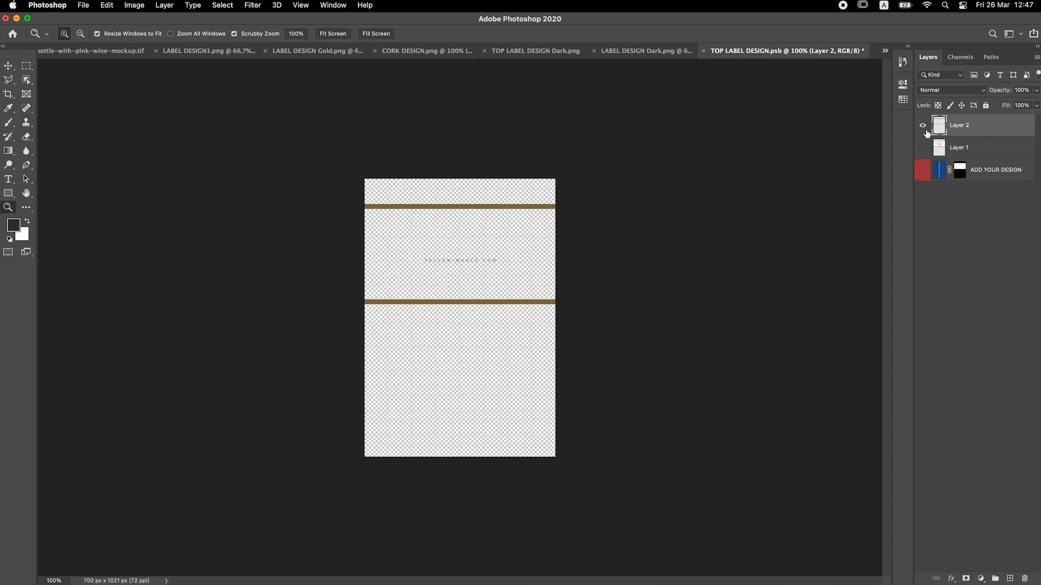
{"action": "left_click", "coordinate": [704, 51]}
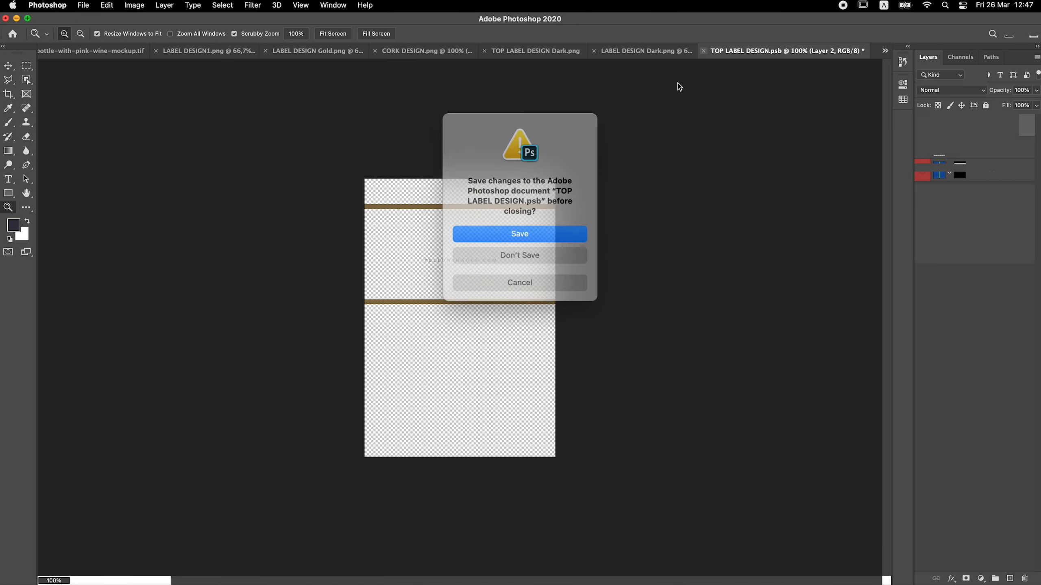
{"action": "left_click", "coordinate": [529, 231]}
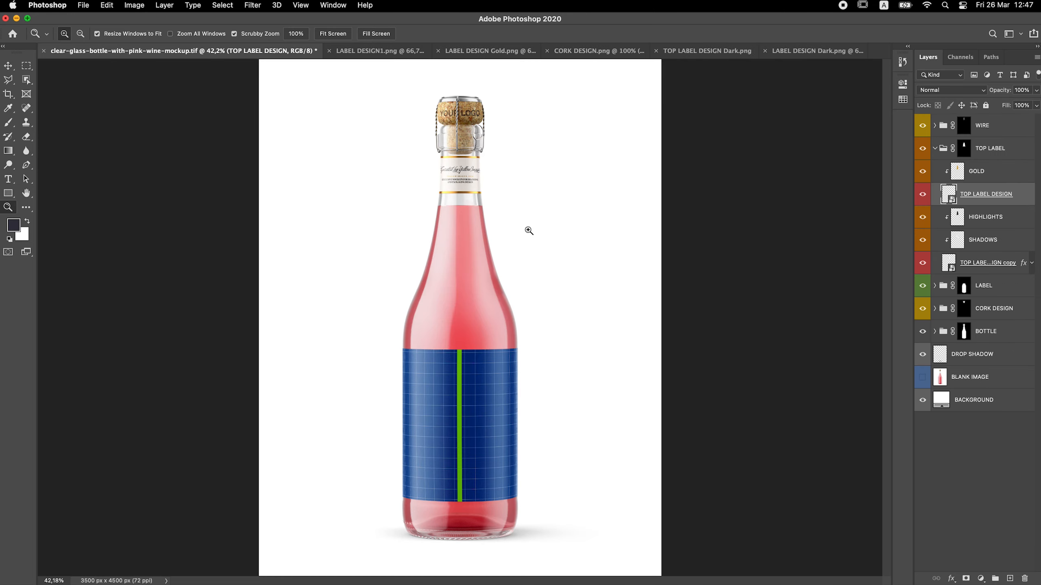
- Collapse the TOP LABEL group and open the LABEL DESIGN smart object inside the LABEL group
{"action": "left_click", "coordinate": [935, 149]}
{"action": "left_click", "coordinate": [935, 171]}
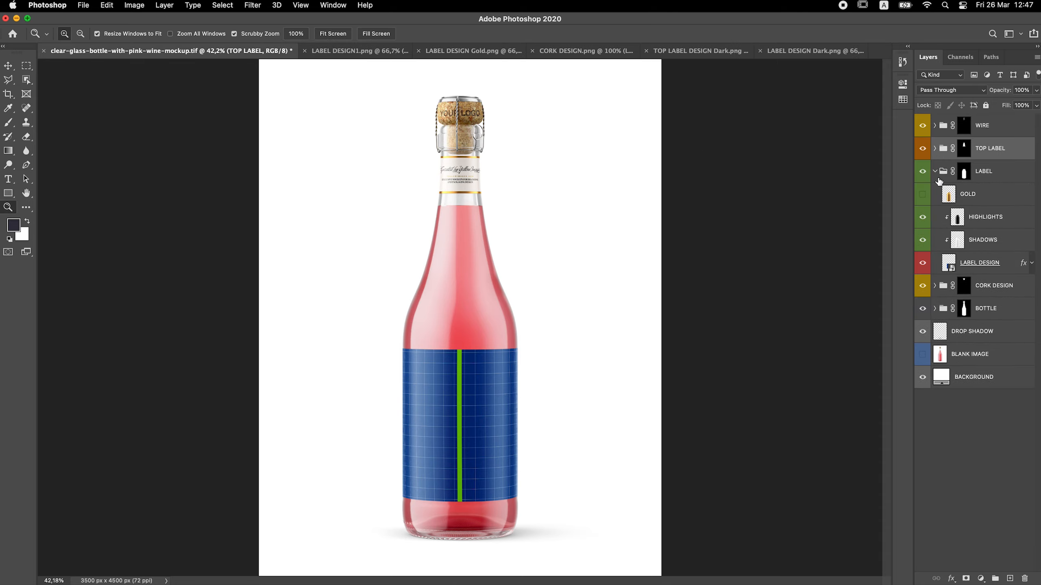
{"action": "double_click", "coordinate": [951, 271]}
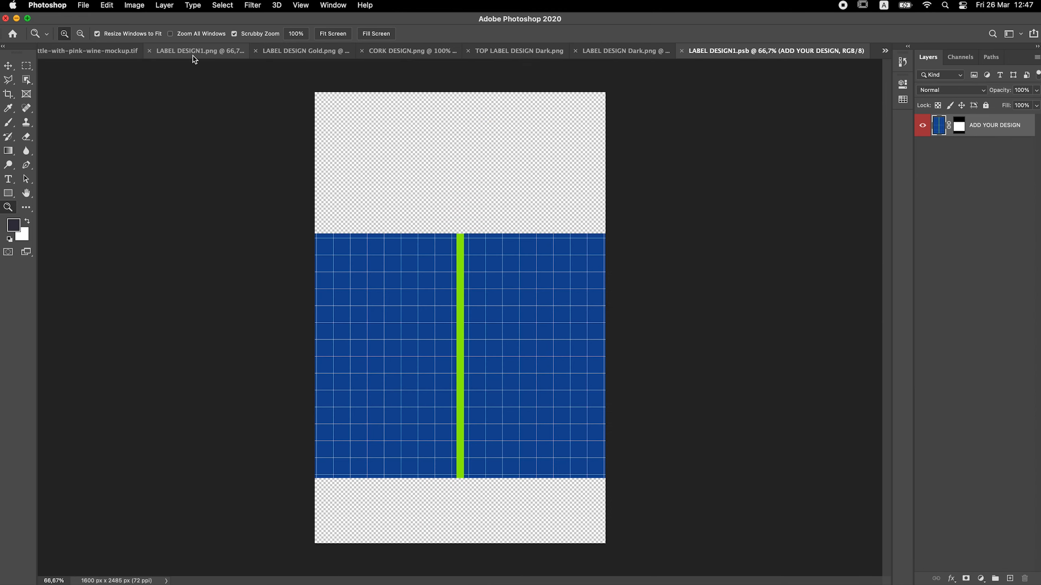
- Duplicate the layer of LABEL DESIGN1.png into LABEL DESIGN1.psb and close the PNG
{"action": "left_click", "coordinate": [193, 56]}
{"action": "right_click", "coordinate": [967, 125]}
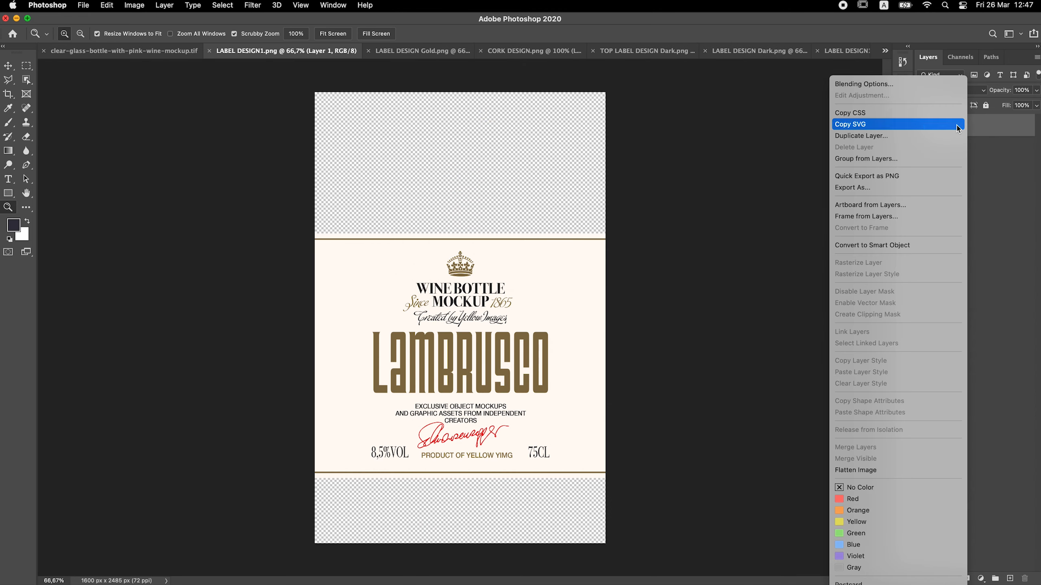
{"action": "left_click", "coordinate": [922, 138]}
{"action": "left_click", "coordinate": [574, 315]}
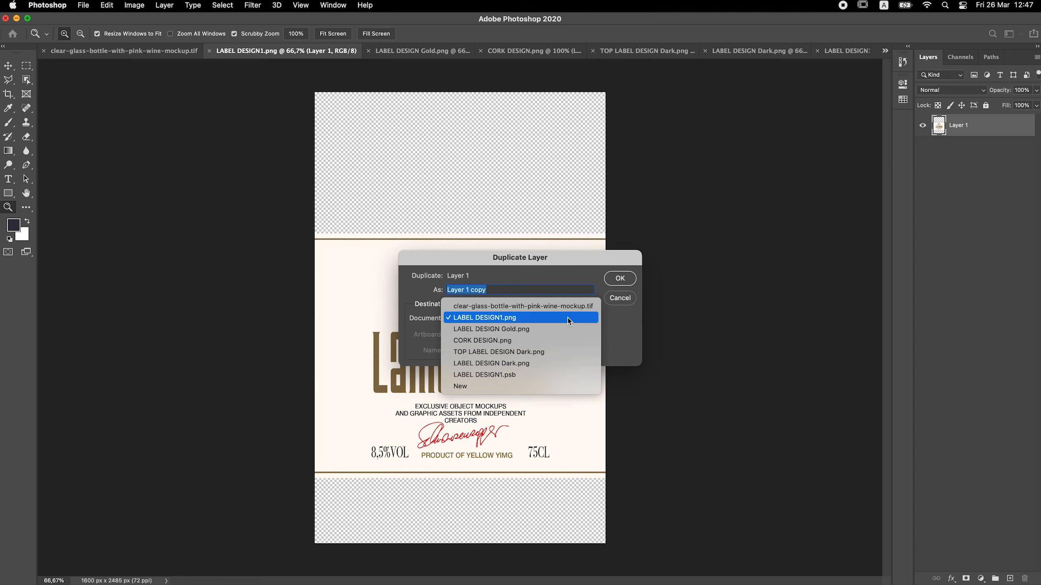
{"action": "left_click", "coordinate": [538, 376]}
{"action": "left_click", "coordinate": [619, 279]}
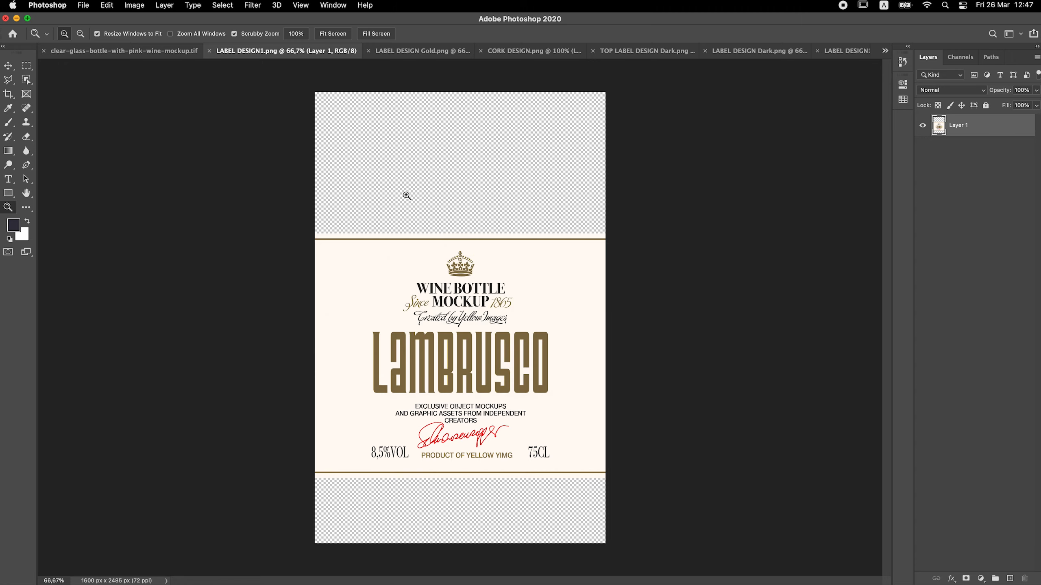
{"action": "left_click", "coordinate": [208, 52]}
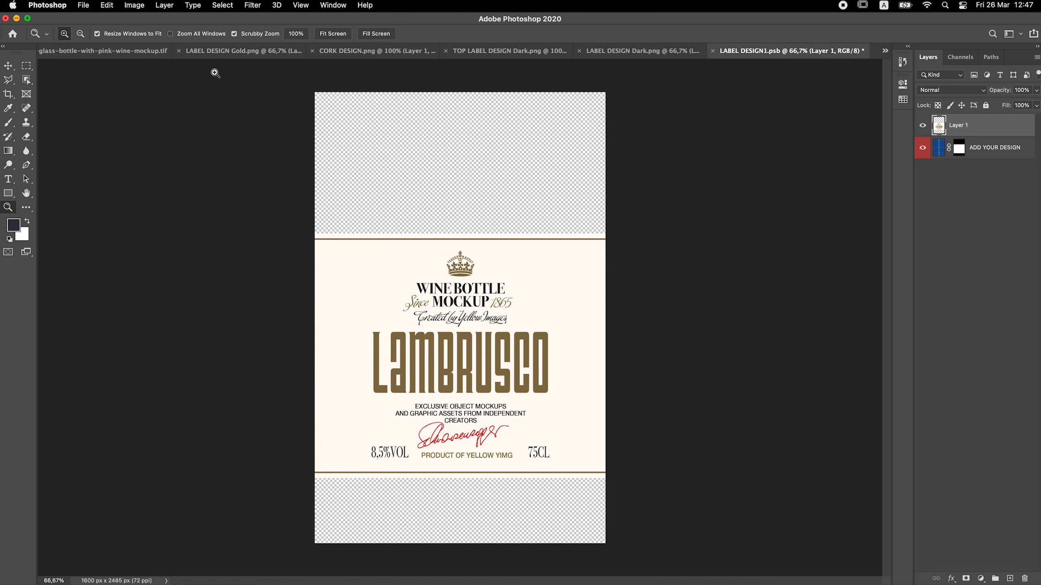
- Duplicate the layer of LABEL DESIGN Gold.png into LABEL DESIGN1.psb and close the gold PNG
{"action": "left_click", "coordinate": [205, 52]}
{"action": "right_click", "coordinate": [991, 132]}
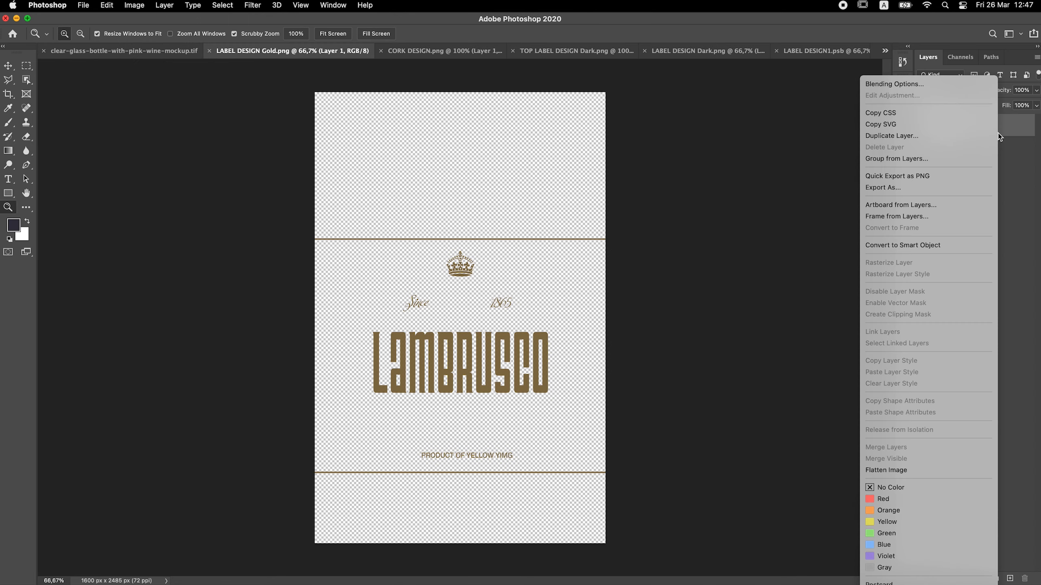
{"action": "left_click", "coordinate": [896, 137]}
{"action": "left_click", "coordinate": [545, 319]}
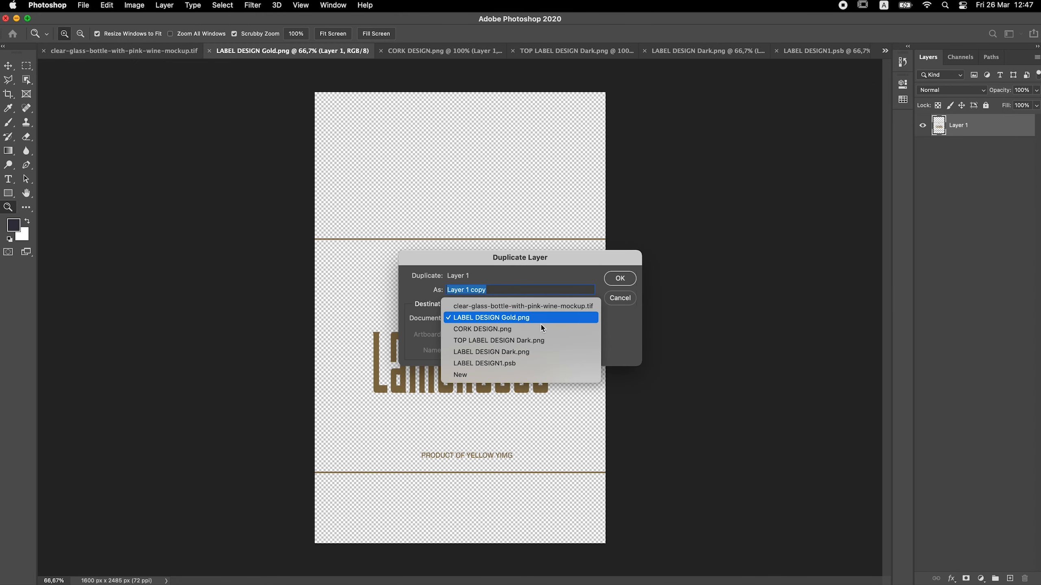
{"action": "left_click", "coordinate": [509, 365]}
{"action": "left_click", "coordinate": [610, 280]}
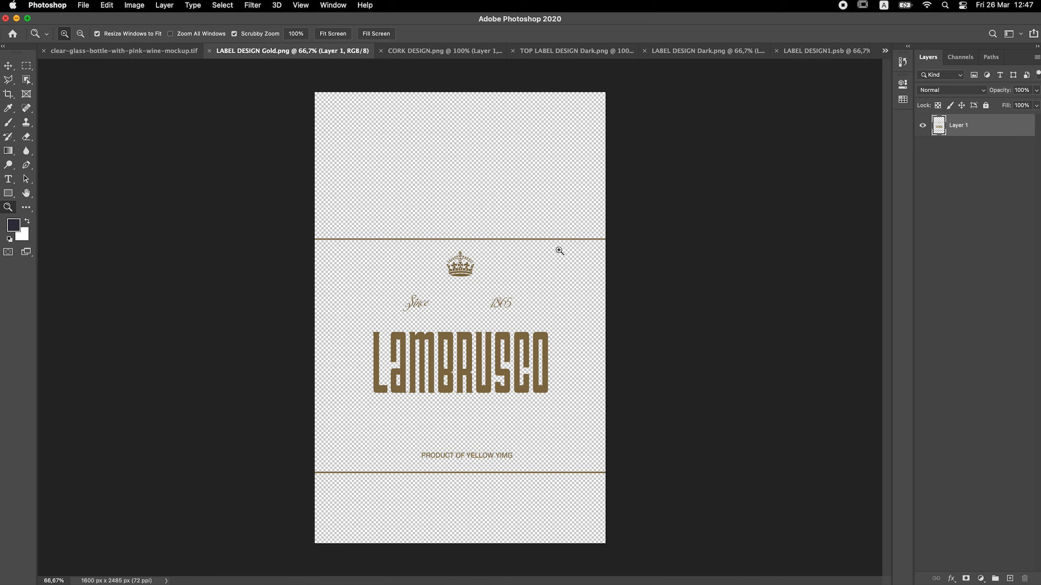
{"action": "left_click", "coordinate": [209, 52]}
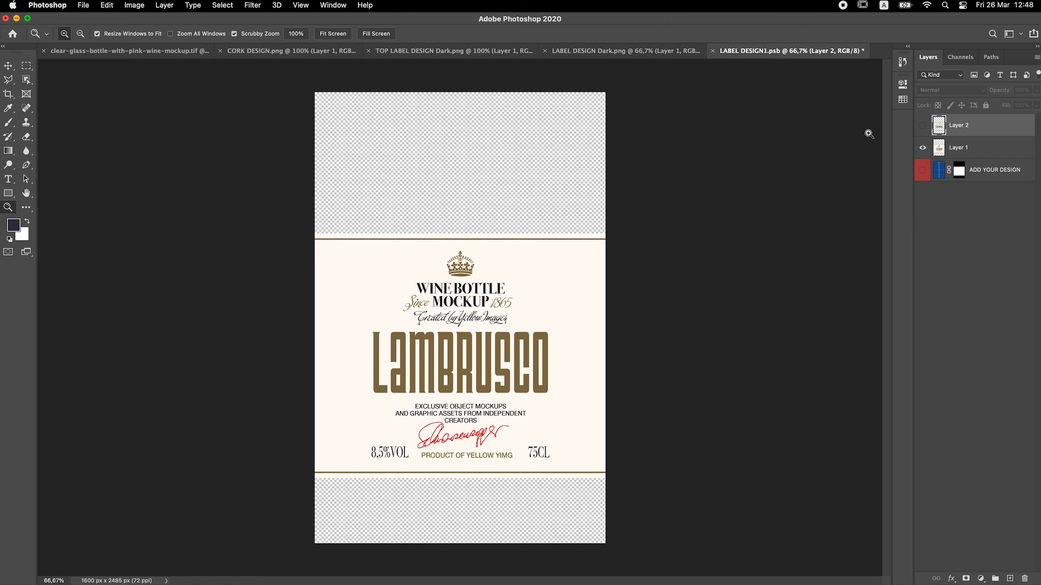
- Save and close LABEL DESIGN1.psb with only Layer 1 visible
{"action": "left_click", "coordinate": [713, 51]}
{"action": "left_click", "coordinate": [542, 225]}
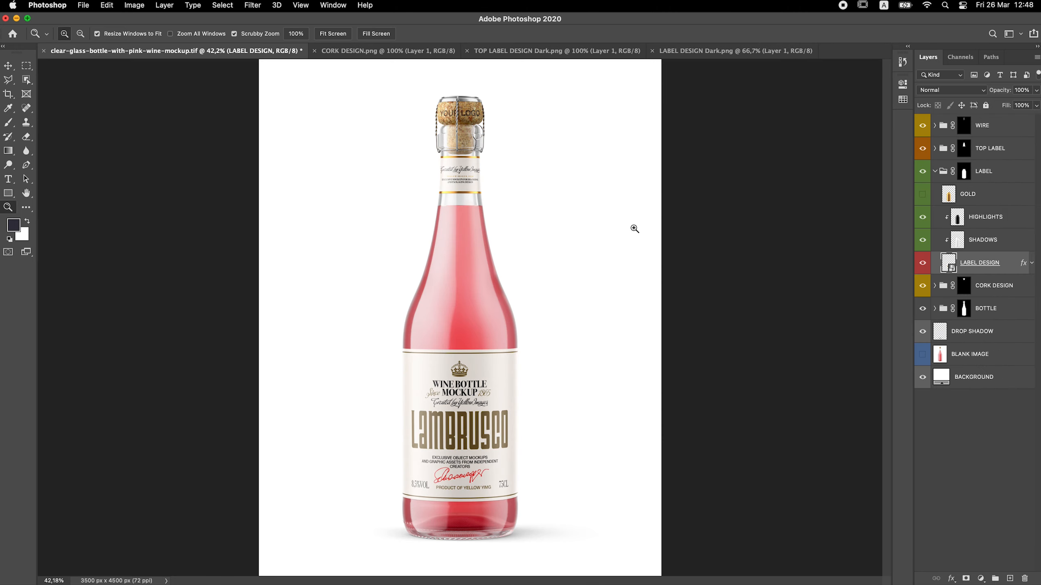
- Make an independent smart object copy of LABEL DESIGN, placing the original above HIGHLIGHTS with its layer style cleared
{"action": "right_click", "coordinate": [1003, 257]}
{"action": "left_click", "coordinate": [991, 193]}
{"action": "left_click_drag", "start_coordinate": [984, 279], "coordinate": [1003, 221]}
{"action": "right_click", "coordinate": [1028, 222]}
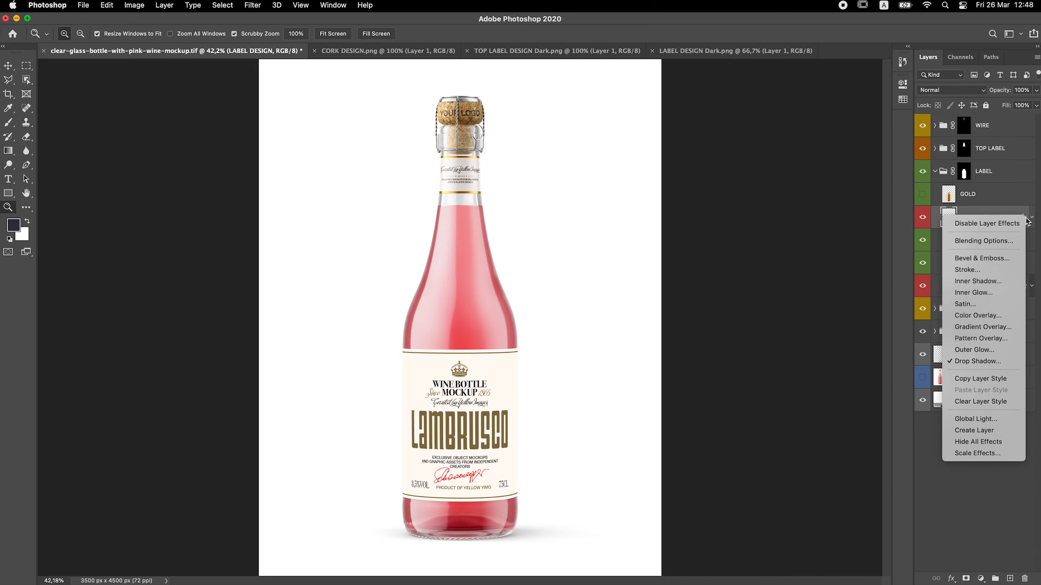
{"action": "left_click", "coordinate": [977, 401]}
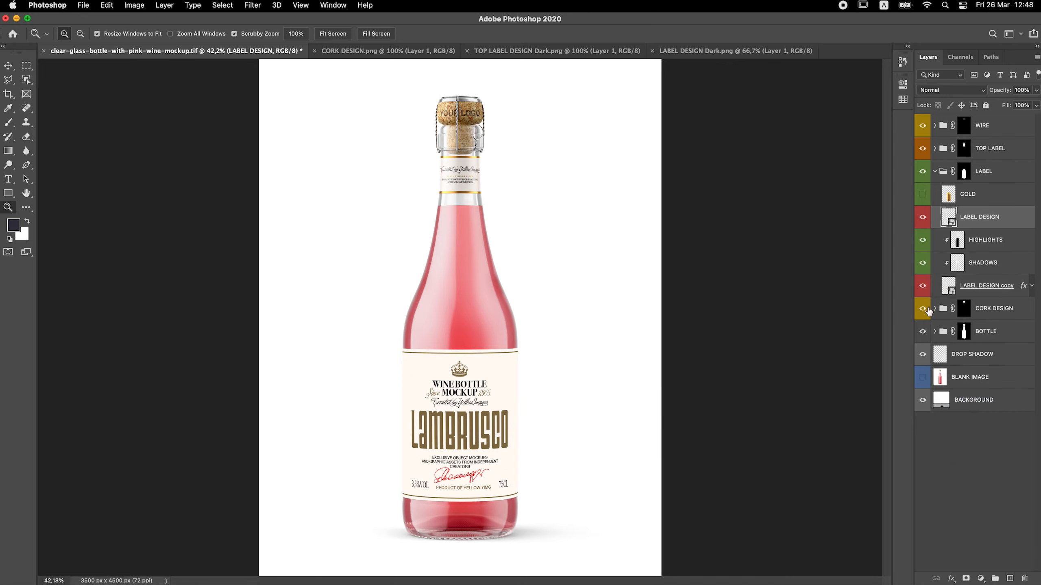
- Show the GOLD layer in the LABEL group and clip it to the LABEL DESIGN layer
{"action": "left_click", "coordinate": [928, 196]}
{"action": "left_click", "coordinate": [995, 197]}
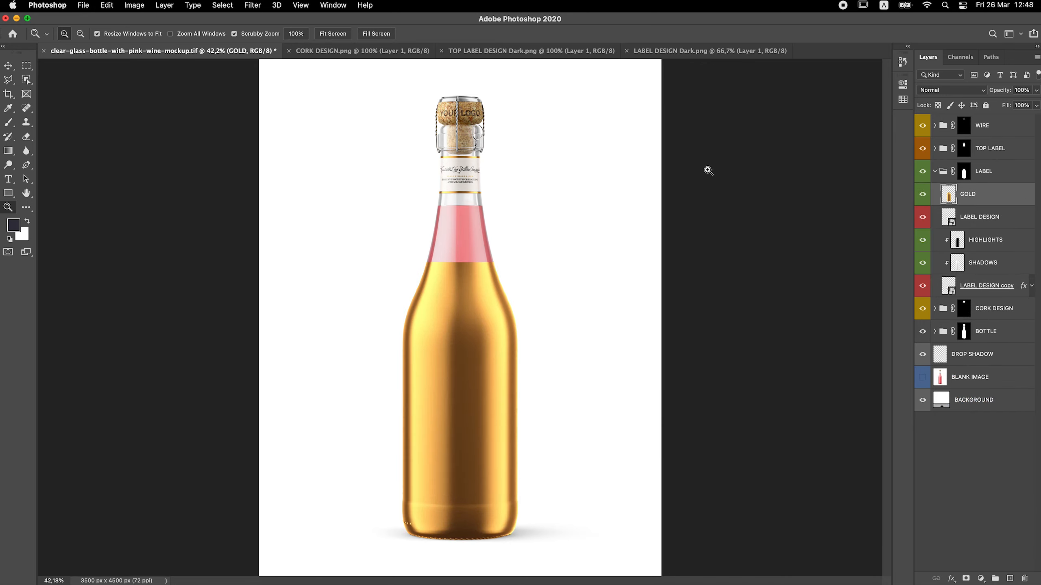
{"action": "left_click", "coordinate": [163, 5]}
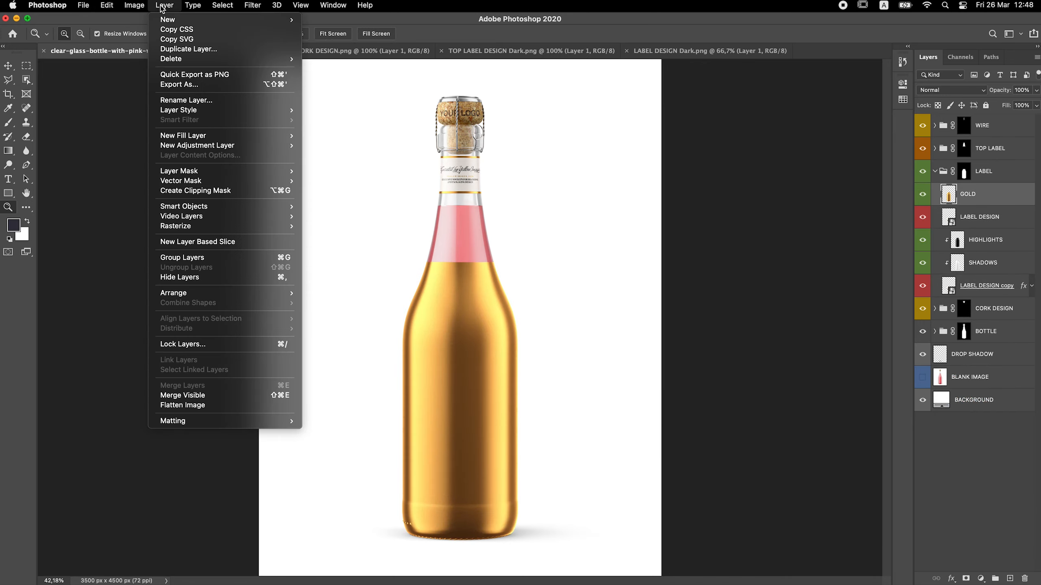
{"action": "left_click", "coordinate": [210, 194]}
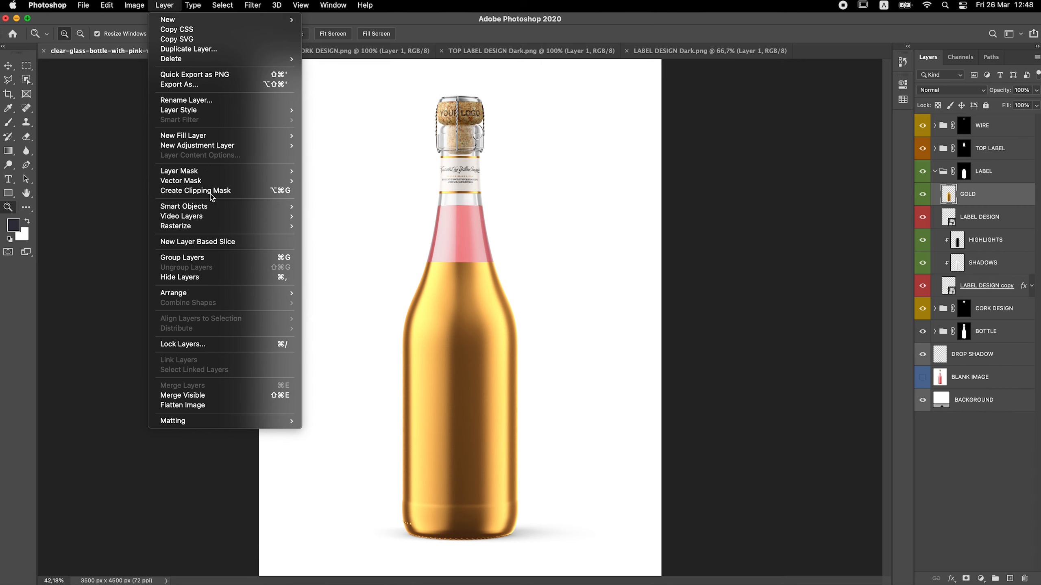
- Swap the visible artwork in the LABEL DESIGN smart object from Layer 1 to the gold Layer 2, then save and close LABEL DESIGN1.psb
{"action": "double_click", "coordinate": [949, 224]}
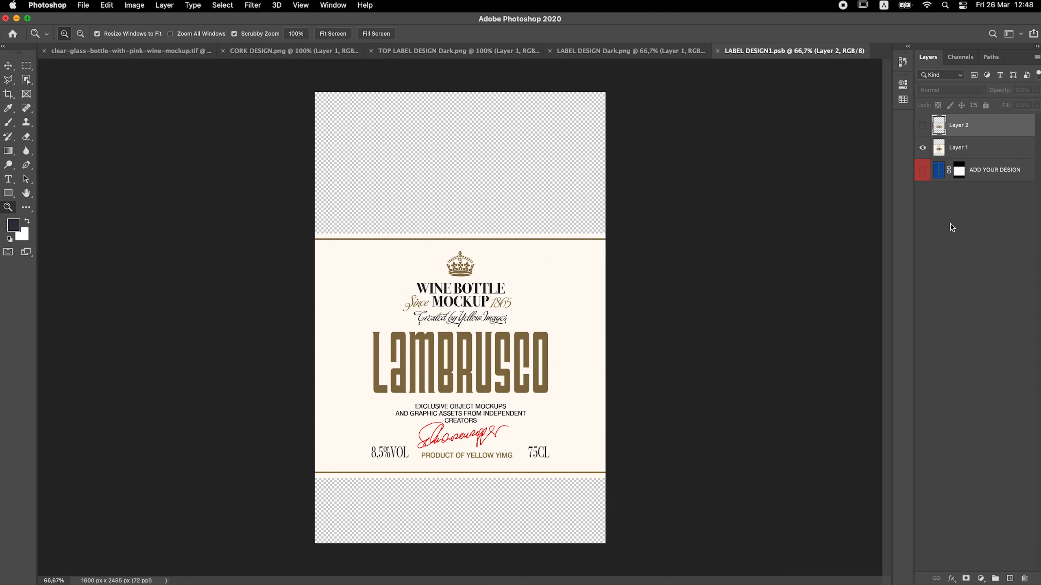
{"action": "left_click", "coordinate": [923, 147]}
{"action": "left_click", "coordinate": [712, 50]}
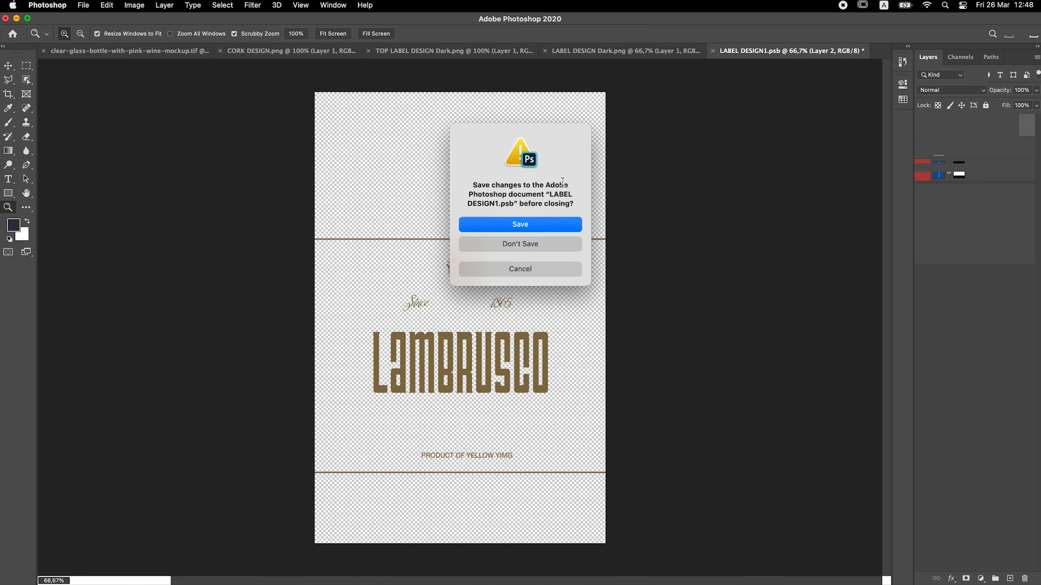
{"action": "left_click", "coordinate": [545, 226]}
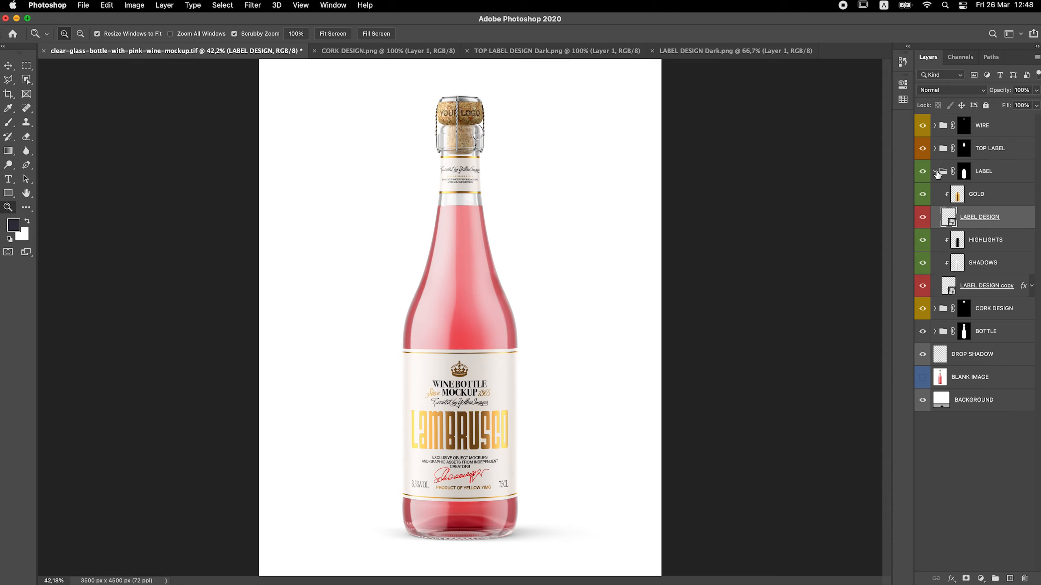
{"action": "left_click", "coordinate": [936, 172]}
- Open the CORK DESIGN smart object, duplicate the layer of CORK DESIGN.png into CORK DESIGN.psb, and close the PNG
{"action": "left_click", "coordinate": [927, 197]}
{"action": "left_click", "coordinate": [935, 194]}
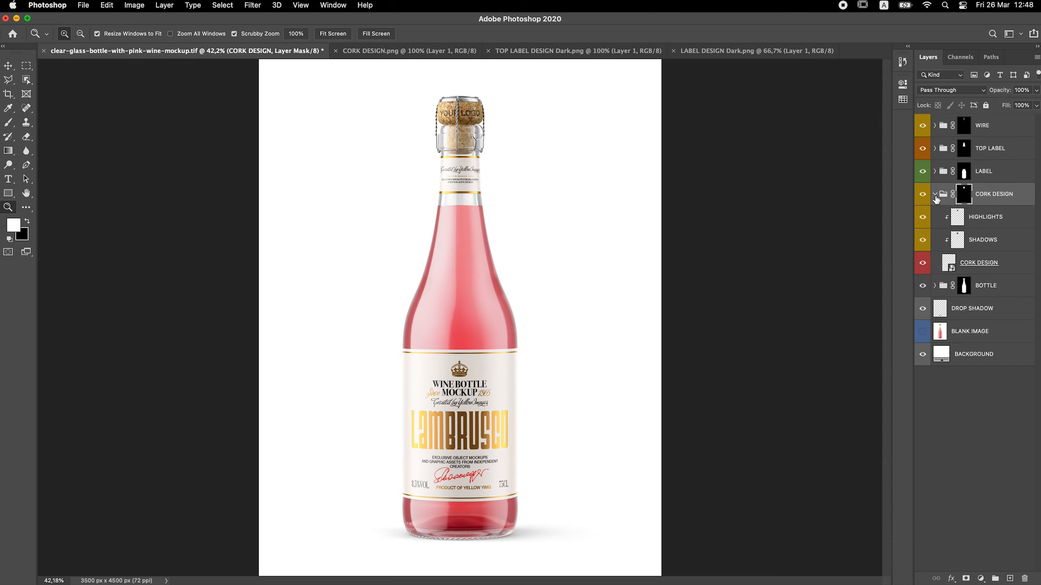
{"action": "double_click", "coordinate": [949, 267]}
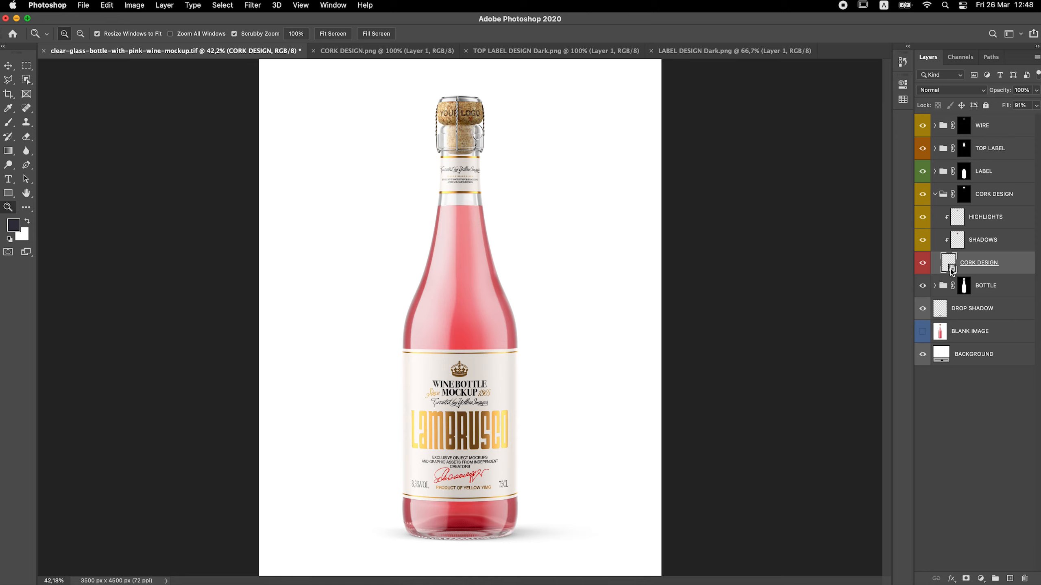
{"action": "left_click", "coordinate": [287, 51]}
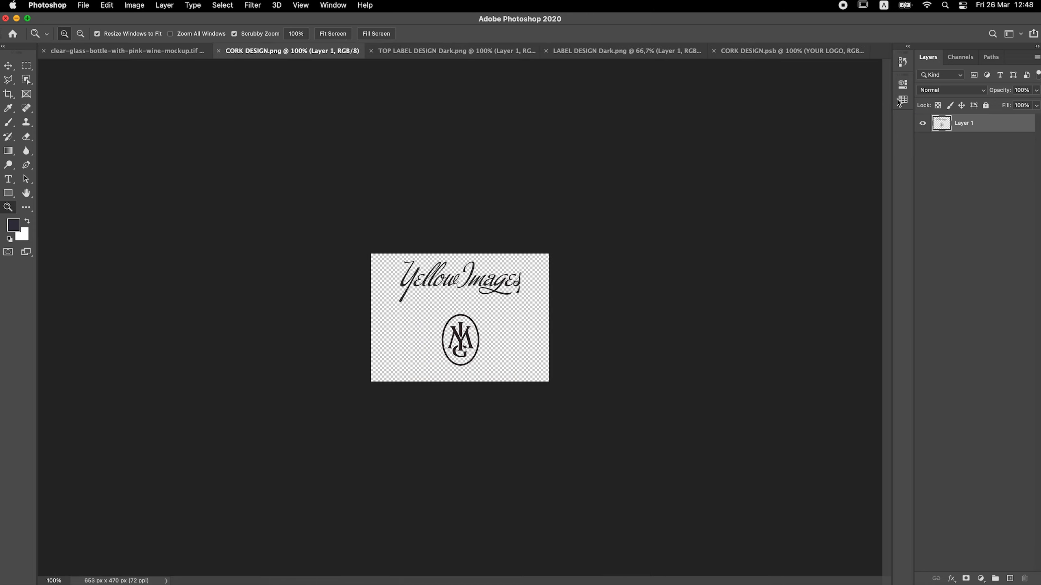
{"action": "right_click", "coordinate": [972, 127]}
{"action": "left_click", "coordinate": [884, 136]}
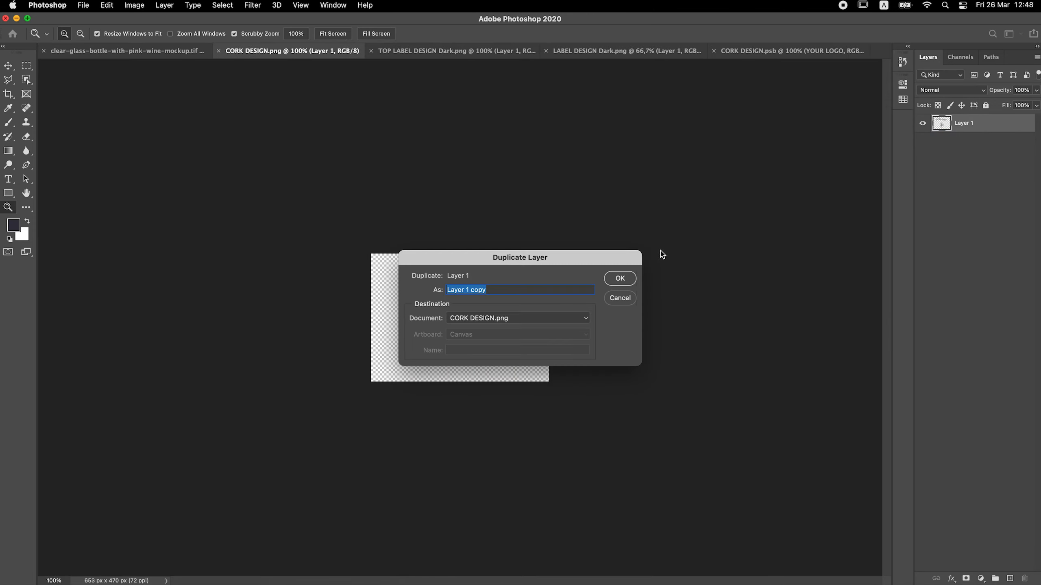
{"action": "left_click", "coordinate": [540, 322]}
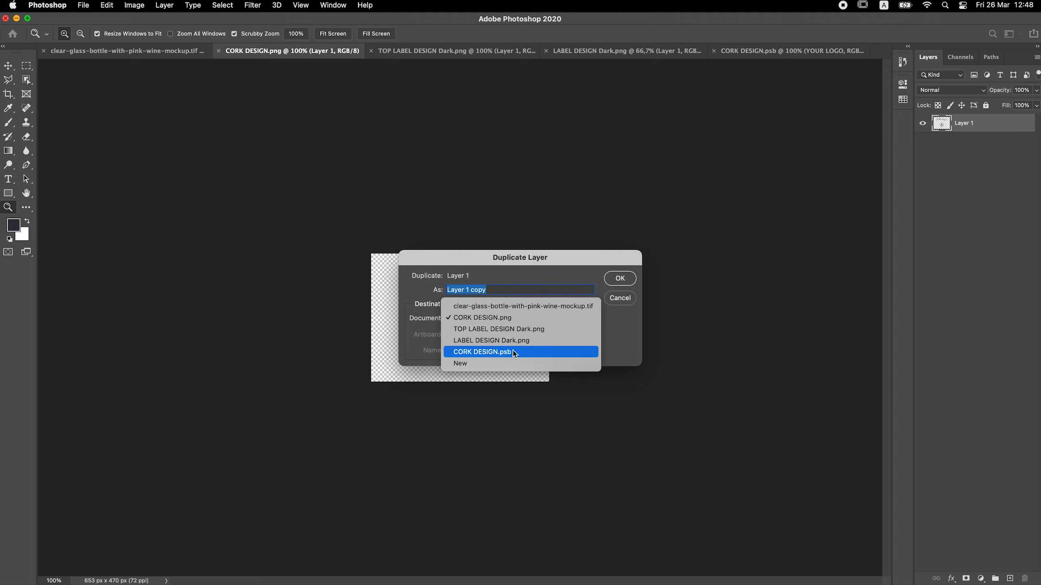
{"action": "left_click", "coordinate": [513, 350]}
{"action": "left_click", "coordinate": [619, 282]}
{"action": "left_click", "coordinate": [223, 50]}
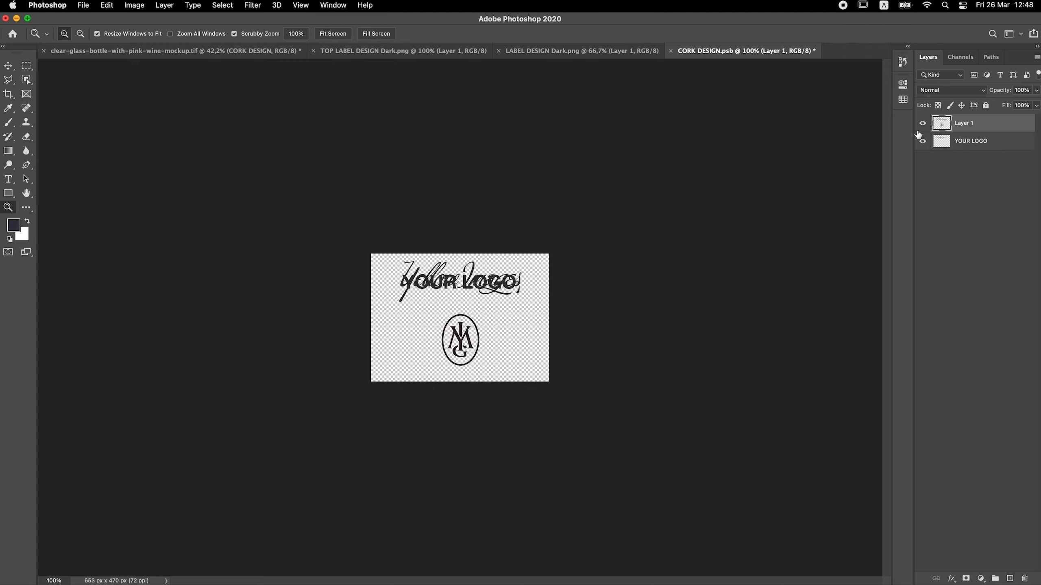
- Hide the YOUR LOGO layer, then save and close CORK DESIGN.psb
{"action": "left_click", "coordinate": [923, 141]}
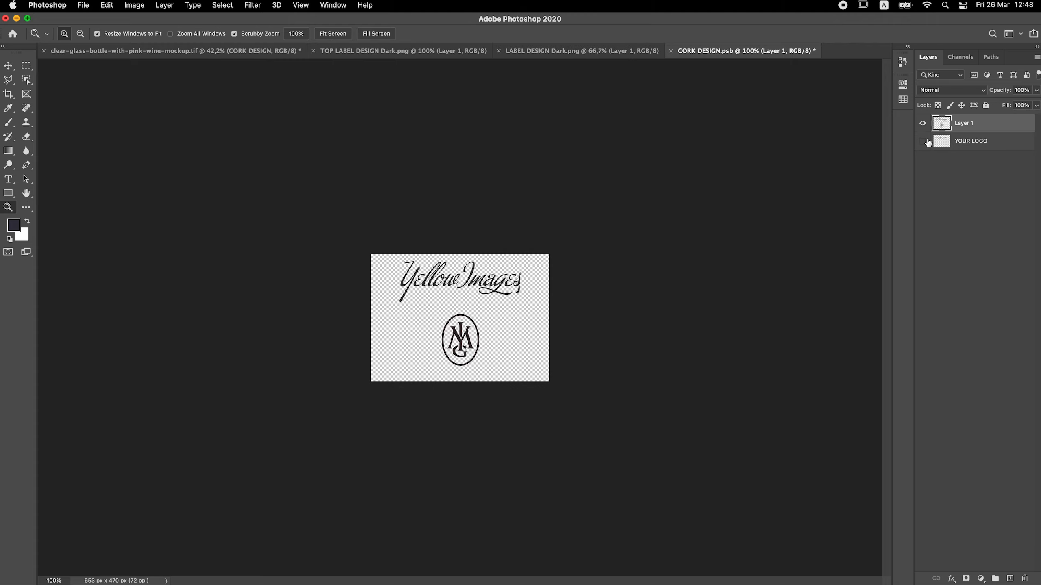
{"action": "left_click", "coordinate": [671, 51]}
{"action": "left_click", "coordinate": [519, 219]}
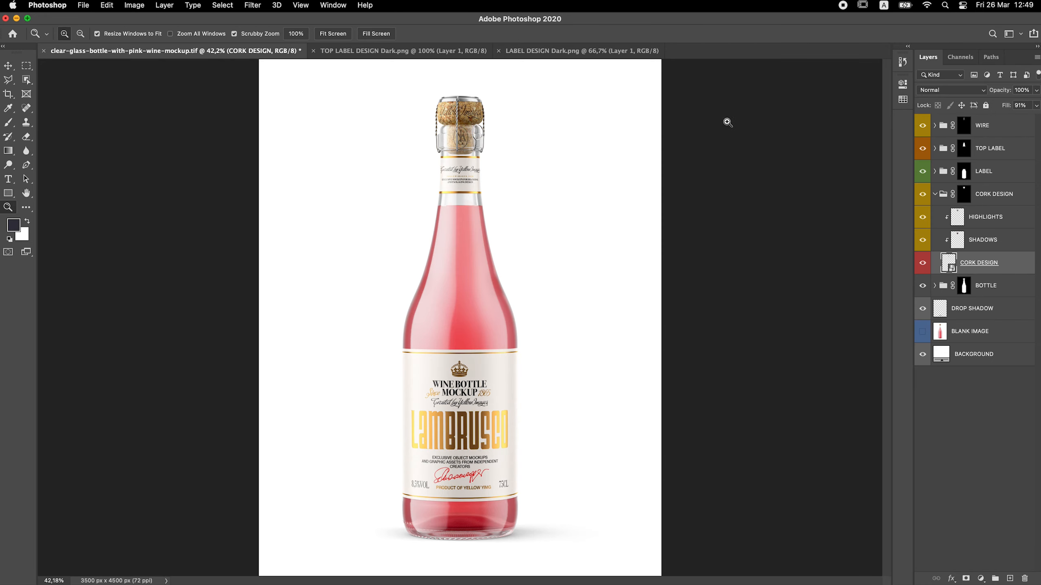
{"action": "left_click", "coordinate": [936, 194]}
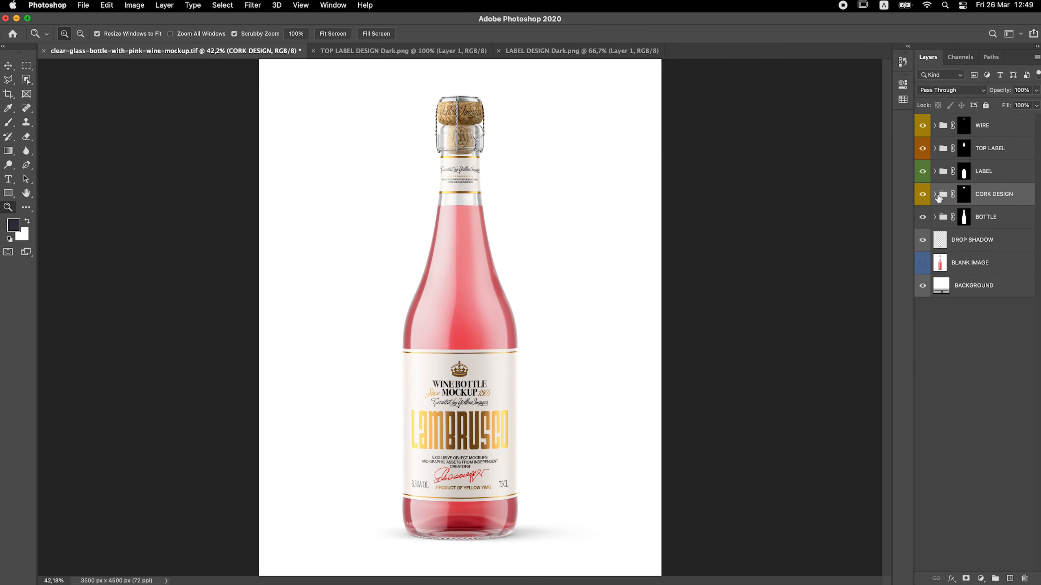
- With WIRE COLOR shown in the WIRE group, try the green and purple swatches on it and settle on the dark navy swatch
{"action": "left_click", "coordinate": [935, 126]}
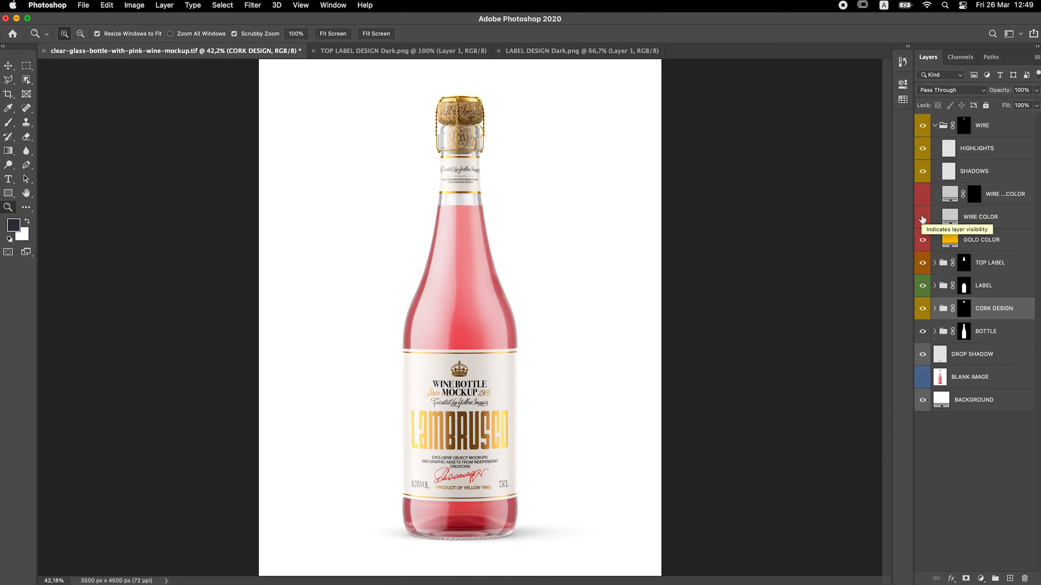
{"action": "left_click", "coordinate": [923, 217]}
{"action": "left_click", "coordinate": [950, 216]}
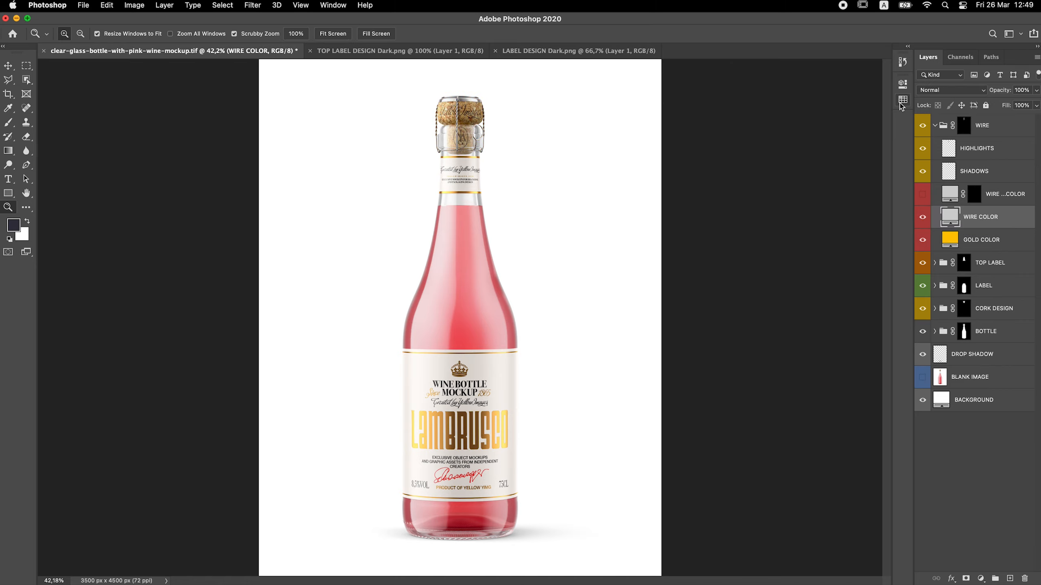
{"action": "left_click", "coordinate": [903, 100]}
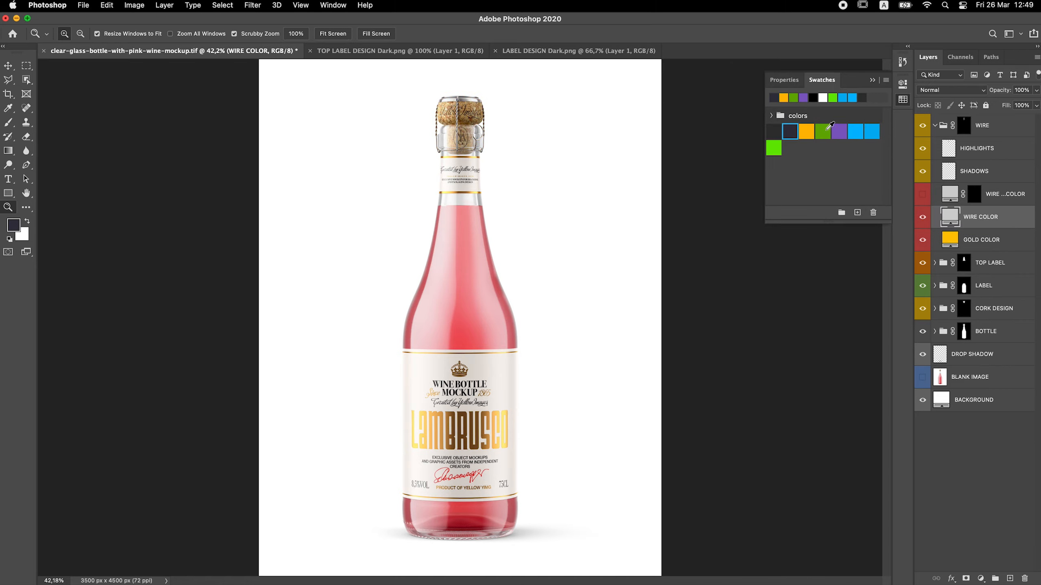
{"action": "left_click", "coordinate": [825, 131]}
{"action": "left_click", "coordinate": [839, 131]}
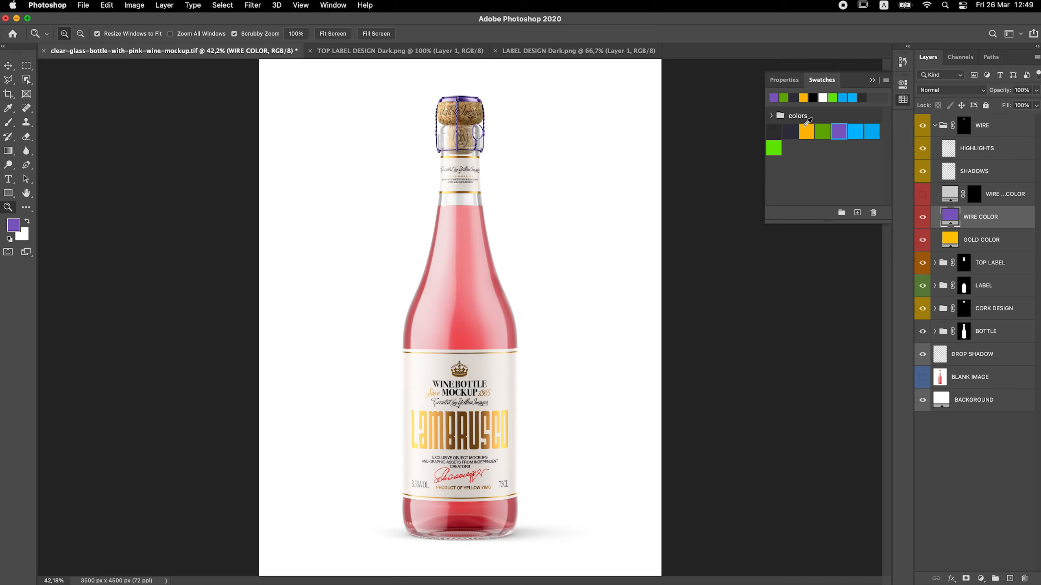
{"action": "left_click", "coordinate": [794, 130]}
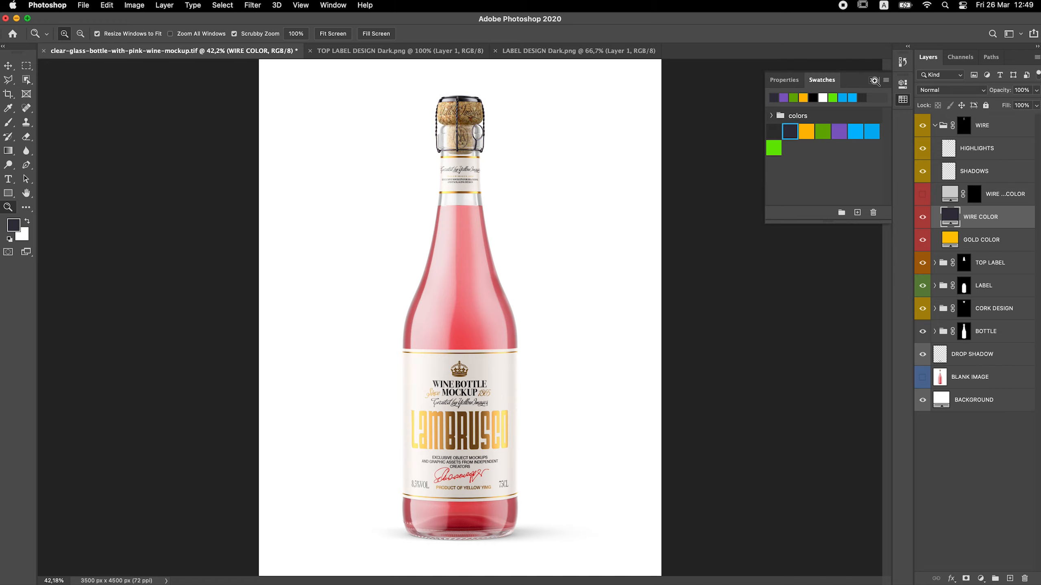
{"action": "left_click", "coordinate": [874, 81]}
{"action": "left_click", "coordinate": [936, 126]}
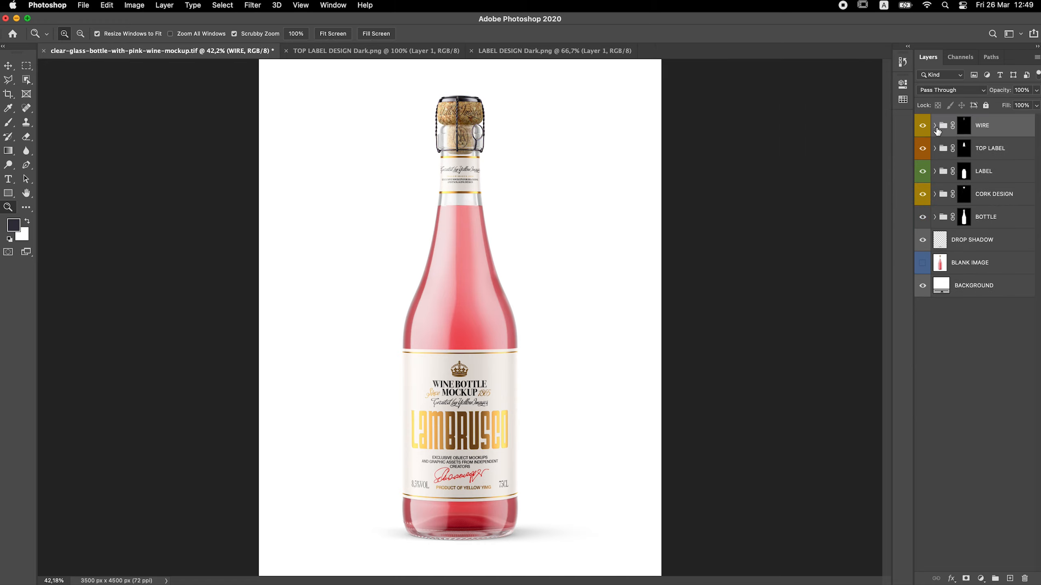
- Open the TOP LABEL DESIGN copy smart object, duplicate the layer of TOP LABEL DESIGN Dark.png into TOP LABEL DESIGN1.psb, and close the PNG
{"action": "left_click", "coordinate": [935, 149]}
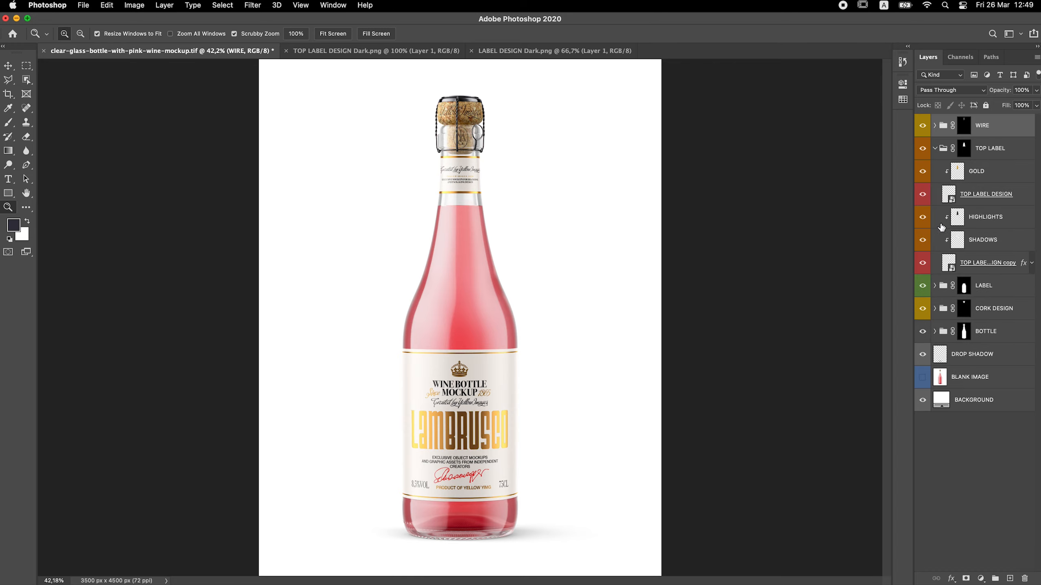
{"action": "double_click", "coordinate": [949, 267]}
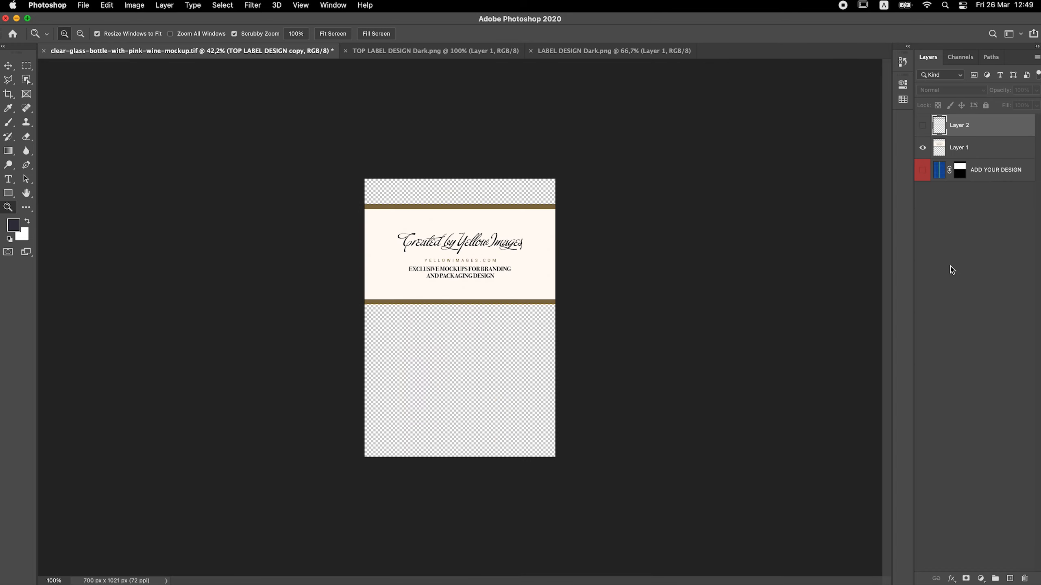
{"action": "left_click", "coordinate": [415, 53]}
{"action": "right_click", "coordinate": [980, 126]}
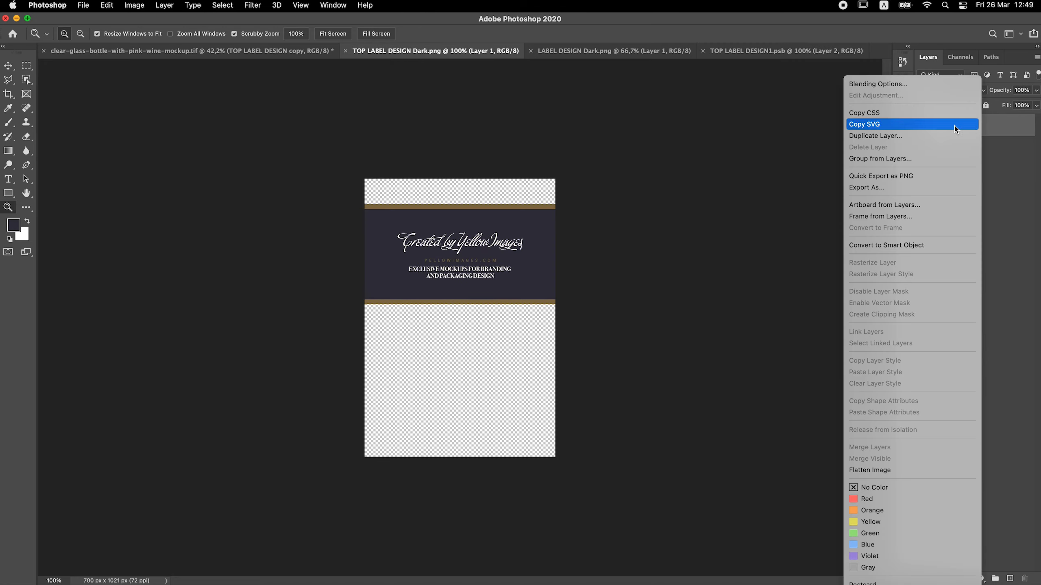
{"action": "left_click", "coordinate": [873, 136]}
{"action": "left_click", "coordinate": [562, 319]}
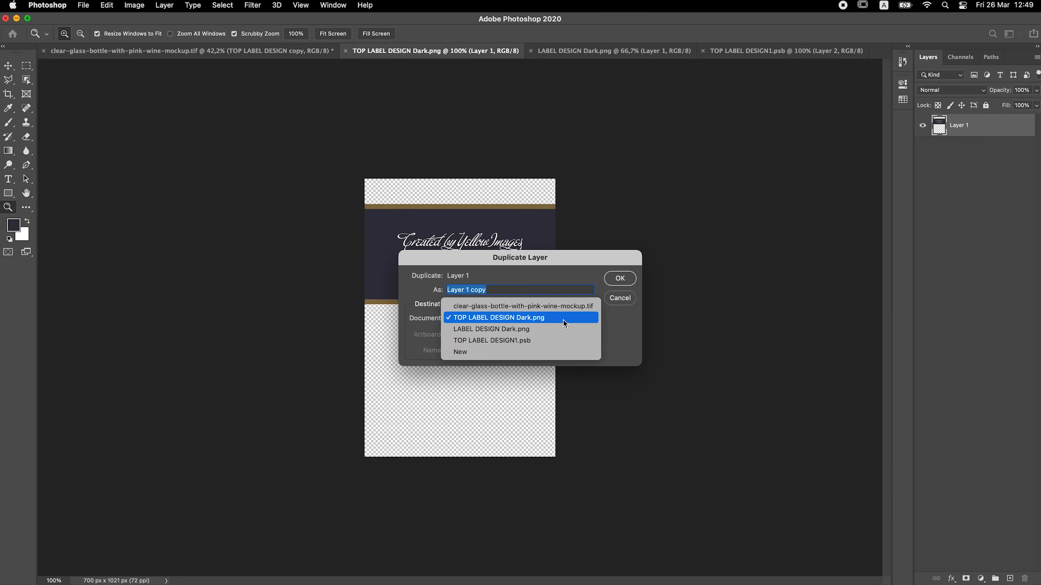
{"action": "left_click", "coordinate": [554, 340]}
{"action": "left_click", "coordinate": [621, 279]}
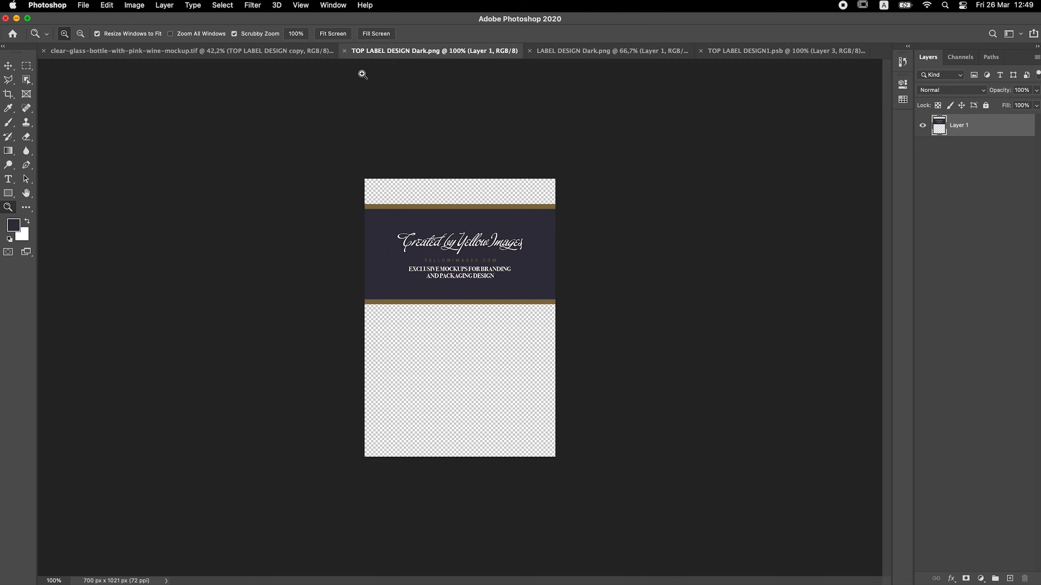
{"action": "left_click", "coordinate": [344, 51]}
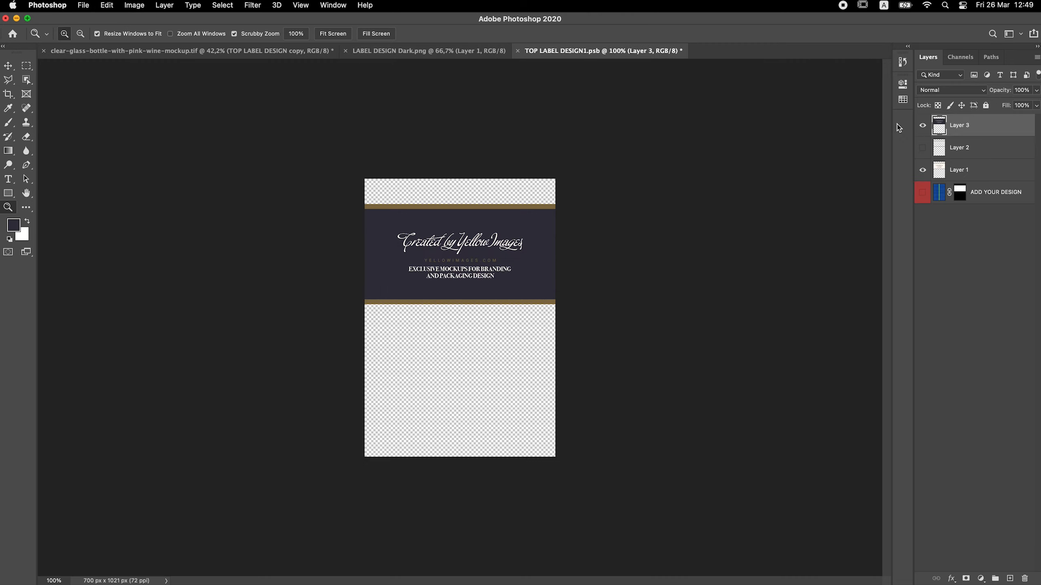
- Hide Layer 1 in TOP LABEL DESIGN1.psb, leaving only the dark design shown, then save and close the file
{"action": "left_click", "coordinate": [922, 169]}
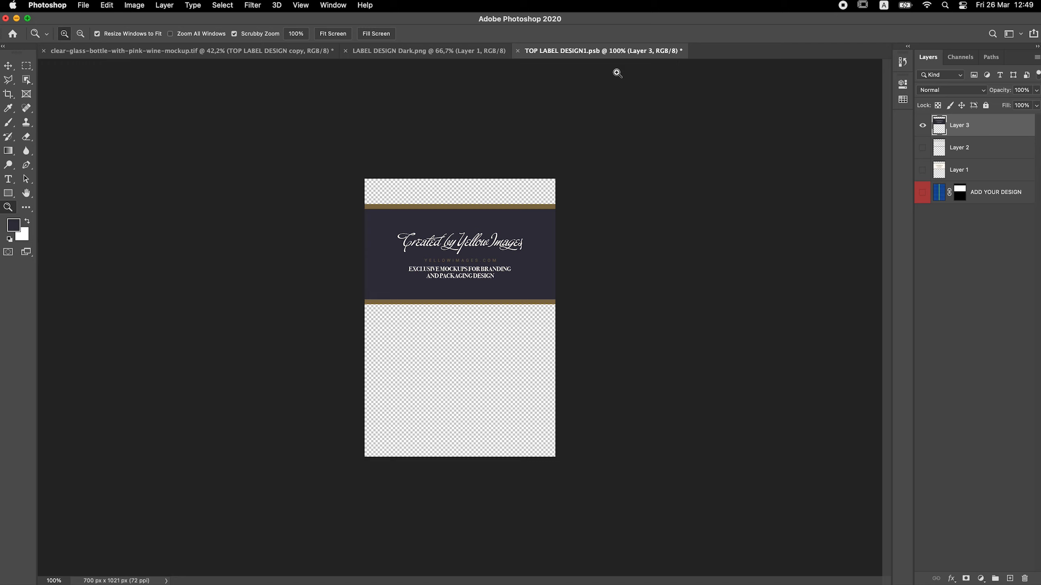
{"action": "left_click", "coordinate": [517, 51]}
{"action": "left_click", "coordinate": [513, 233]}
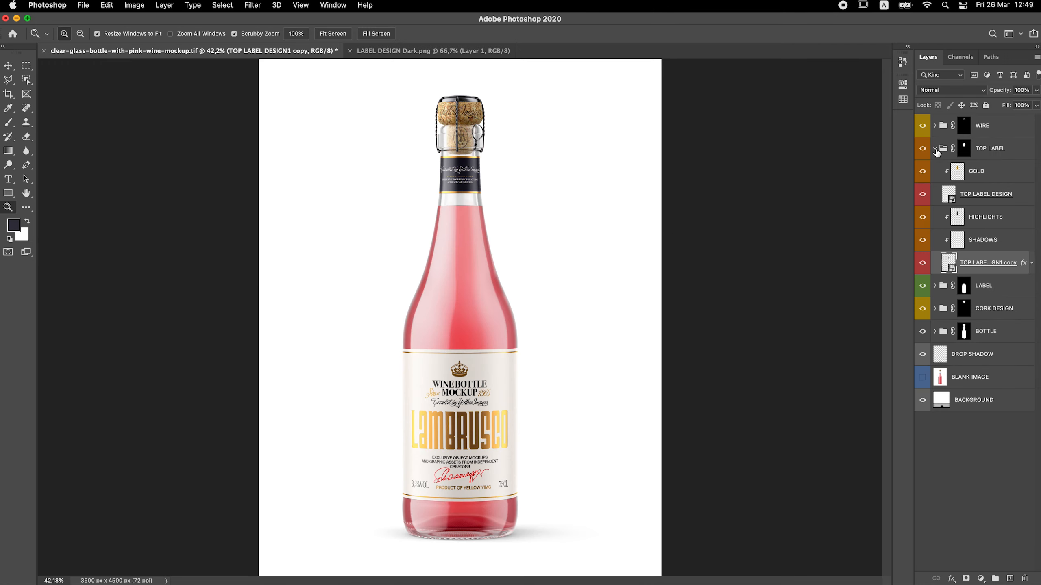
{"action": "left_click", "coordinate": [936, 148]}
- Open the LABEL DESIGN copy smart object, duplicate the layer of LABEL DESIGN Dark.png into LABEL DESIGN11.psb, and close the PNG
{"action": "left_click", "coordinate": [935, 172]}
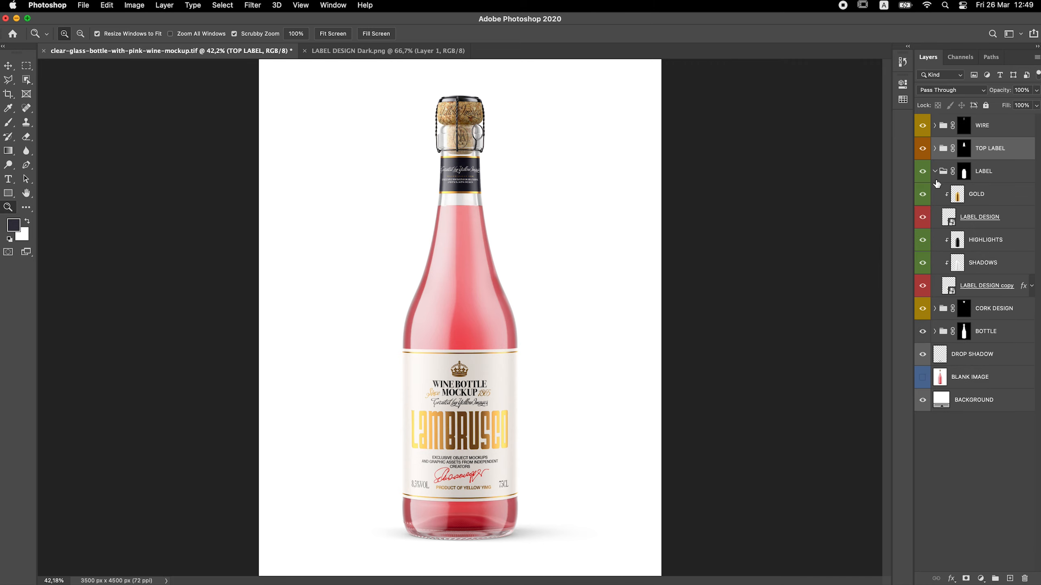
{"action": "double_click", "coordinate": [950, 290]}
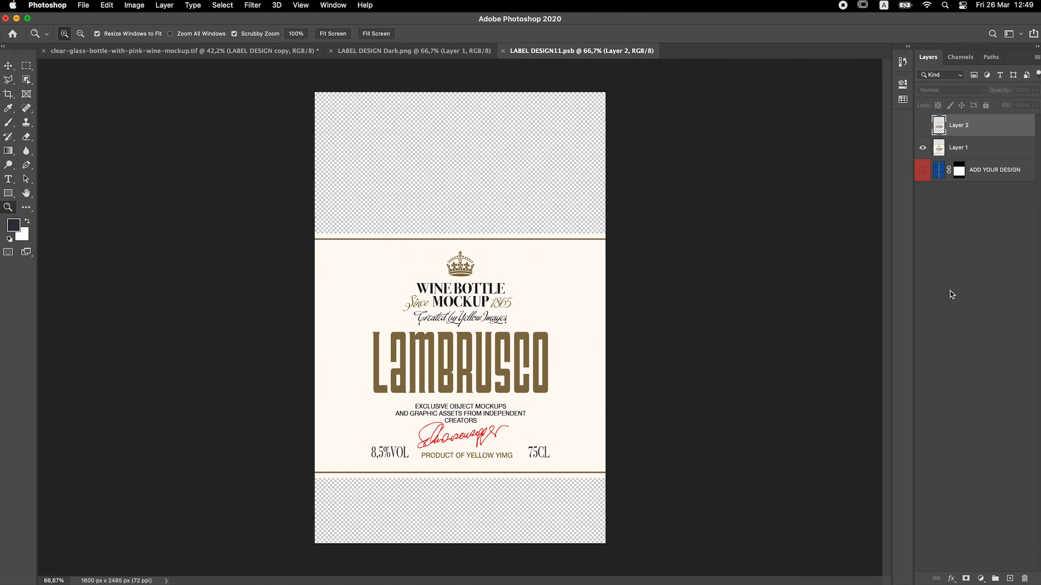
{"action": "left_click", "coordinate": [434, 56]}
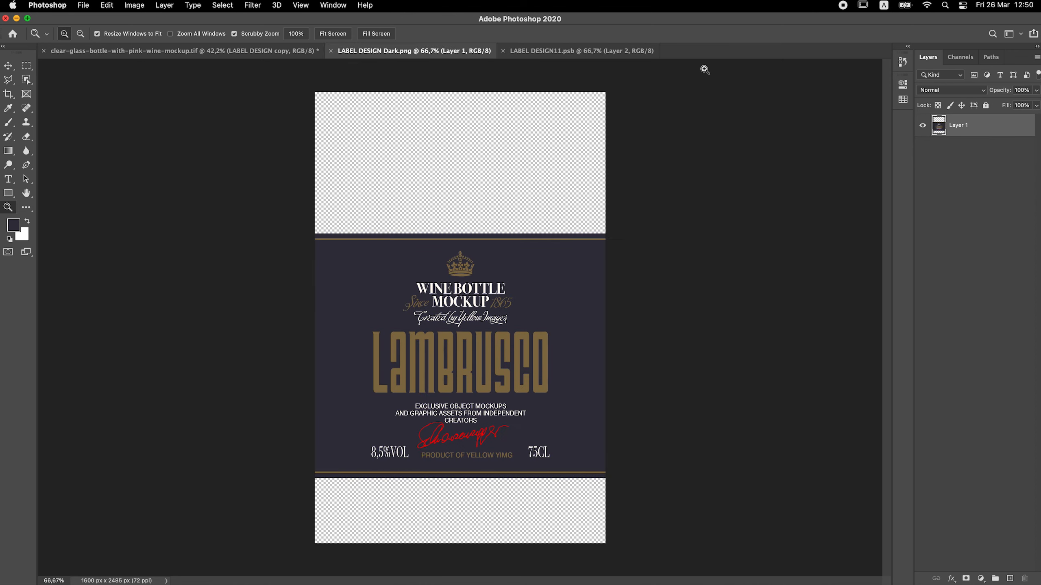
{"action": "right_click", "coordinate": [974, 128]}
{"action": "left_click", "coordinate": [905, 138]}
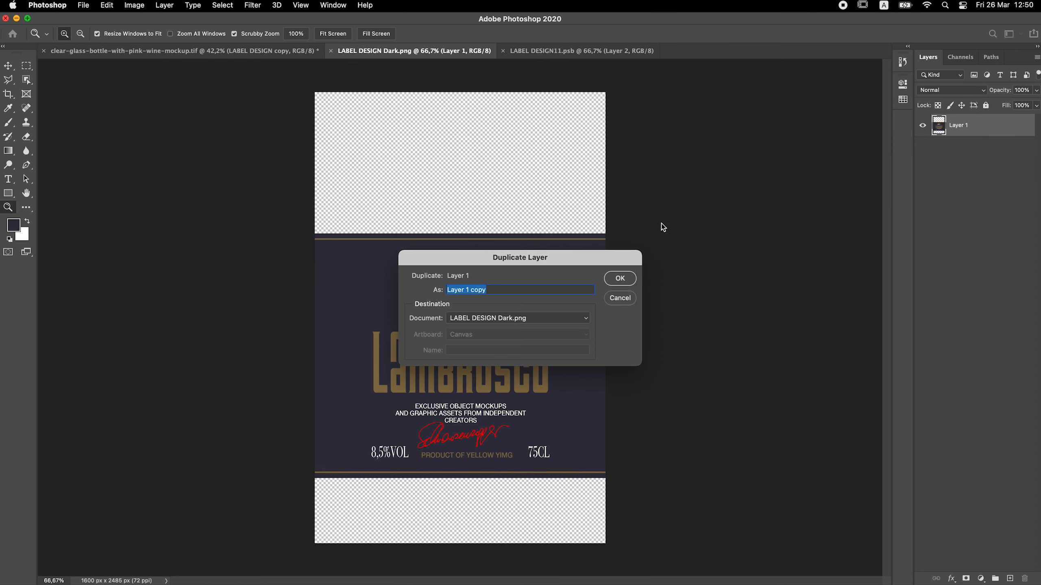
{"action": "left_click", "coordinate": [563, 319]}
{"action": "left_click", "coordinate": [538, 331]}
{"action": "left_click", "coordinate": [617, 280]}
{"action": "left_click", "coordinate": [330, 51]}
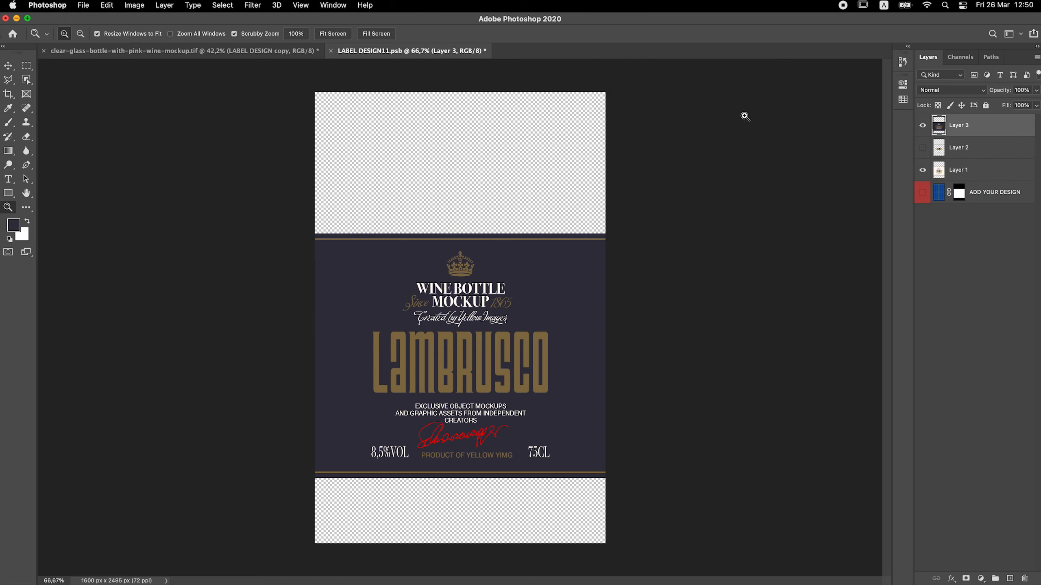
- Hide Layer 1 in LABEL DESIGN11.psb so only the dark label design is shown, and save and close the file
{"action": "left_click", "coordinate": [922, 169]}
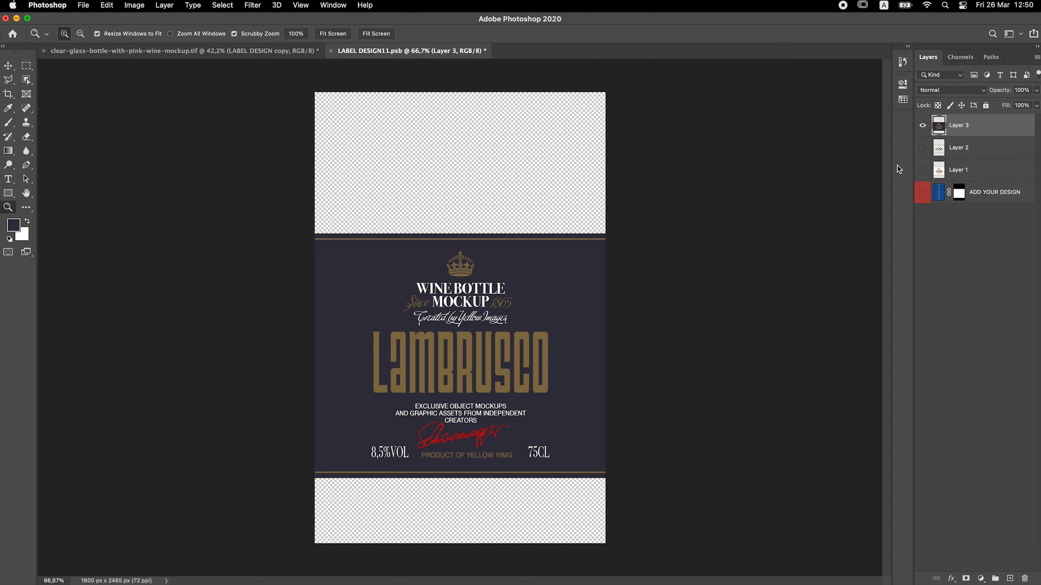
{"action": "left_click", "coordinate": [330, 50]}
{"action": "left_click", "coordinate": [531, 223]}
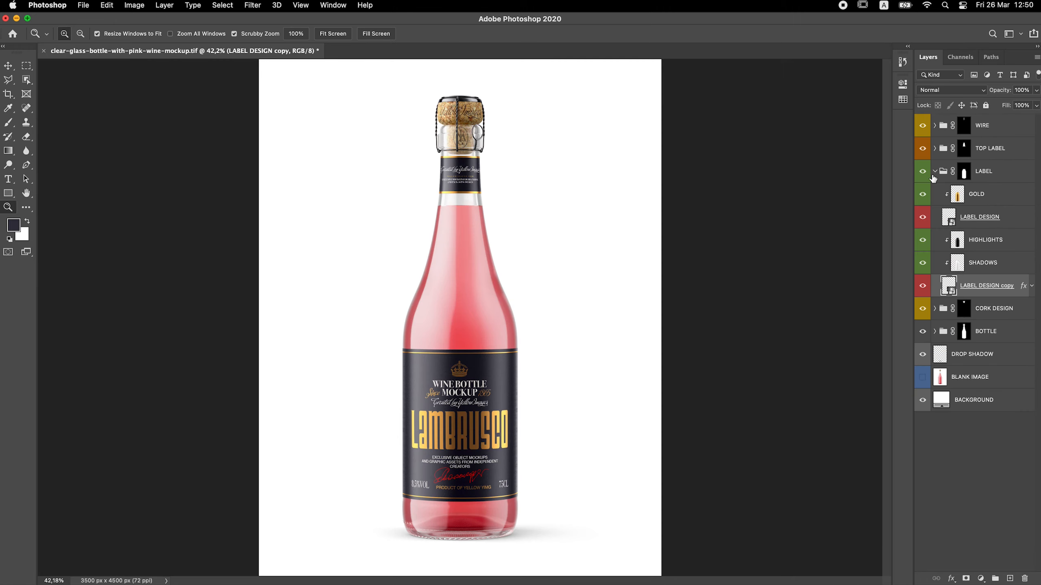
- Collapse the LABEL group, try purple and orange swatch fills on the BACKGROUND layer, and return it to white
{"action": "left_click", "coordinate": [935, 171]}
{"action": "left_click", "coordinate": [942, 286]}
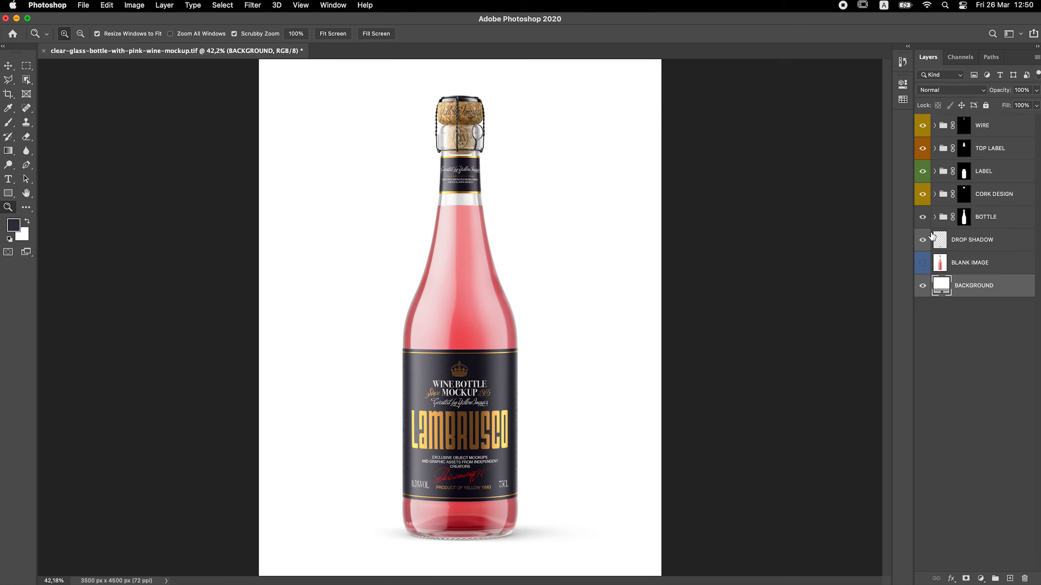
{"action": "left_click", "coordinate": [902, 100]}
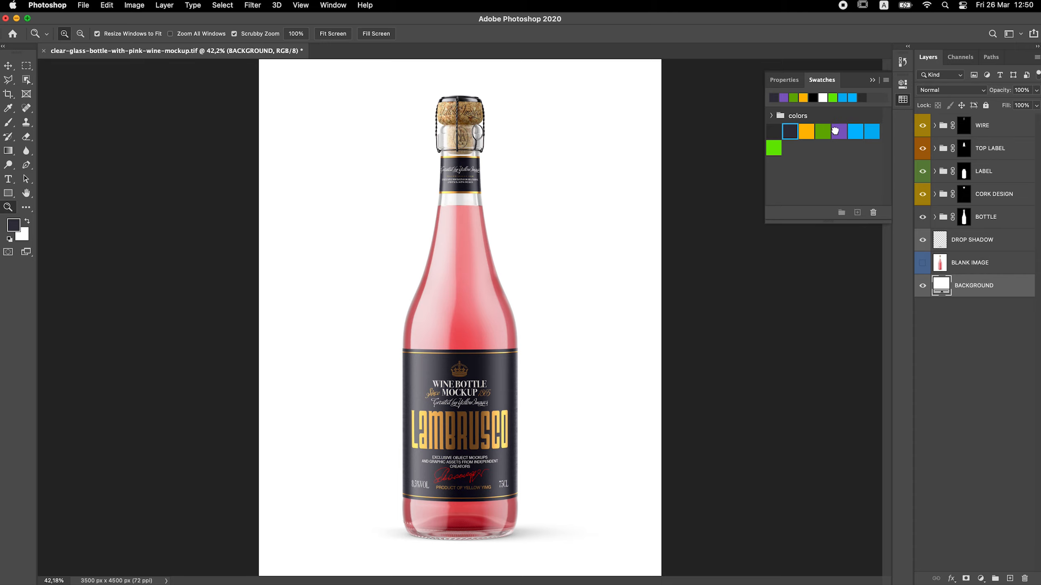
{"action": "left_click", "coordinate": [839, 131]}
{"action": "key", "text": "alt+BackSpace"}
{"action": "left_click", "coordinate": [807, 130]}
{"action": "key", "text": "alt+BackSpace"}
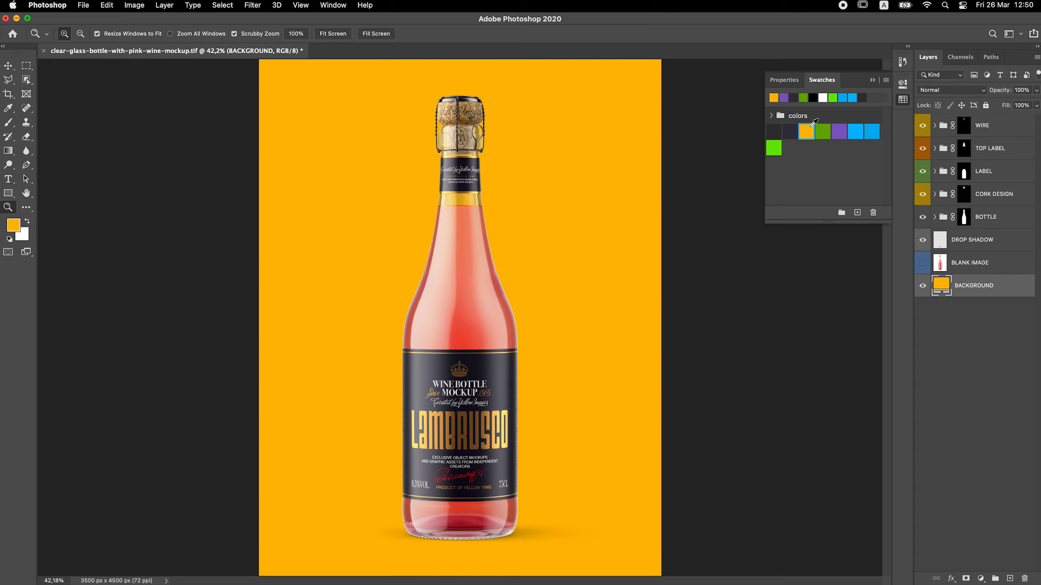
{"action": "left_click", "coordinate": [823, 97]}
{"action": "key", "text": "alt+BackSpace"}
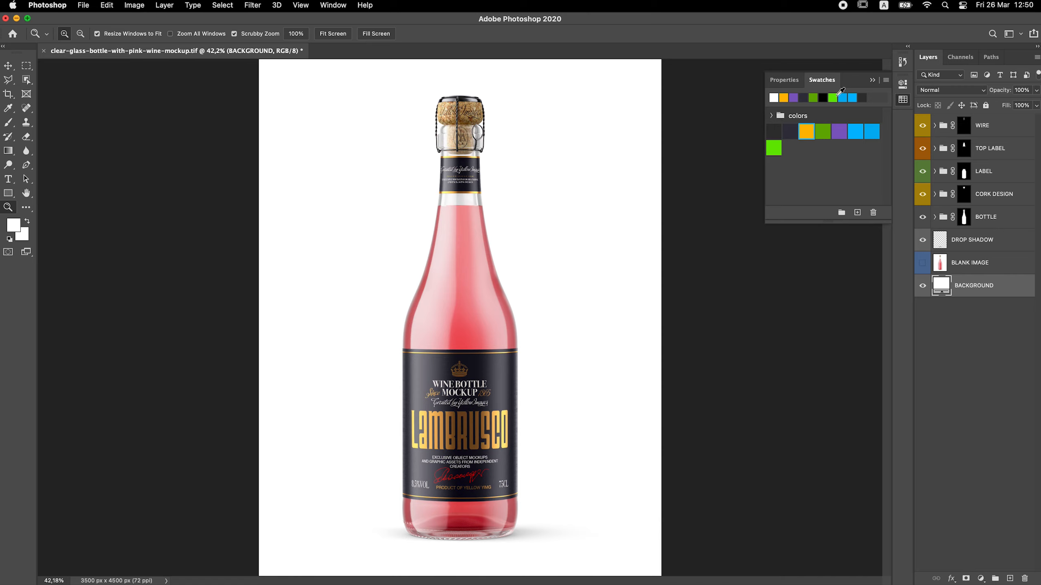
{"action": "left_click", "coordinate": [876, 80]}
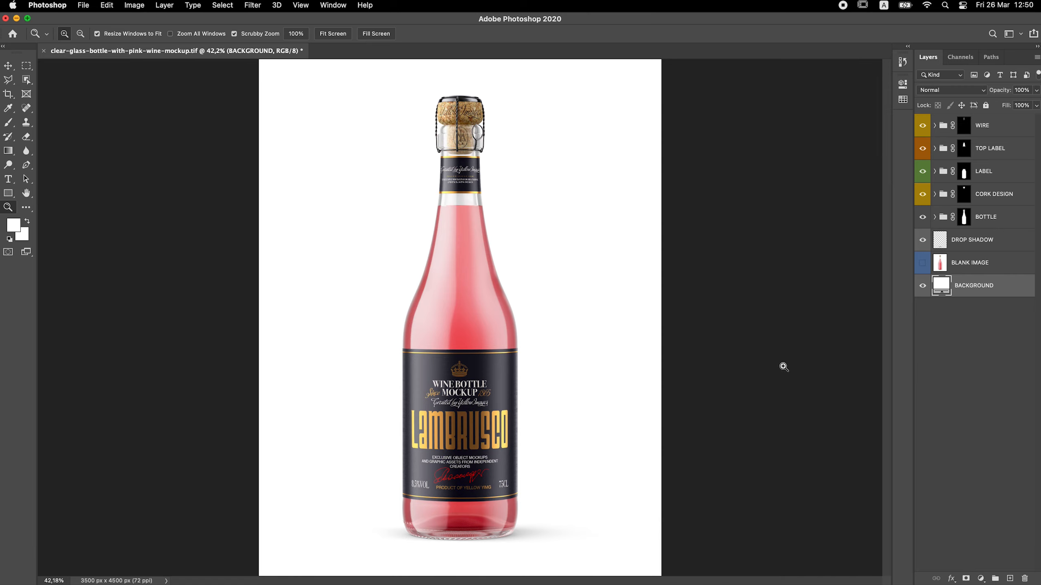
- Examine the main label and the base of the bottle up close at 200% magnification
{"action": "left_click", "coordinate": [466, 516]}
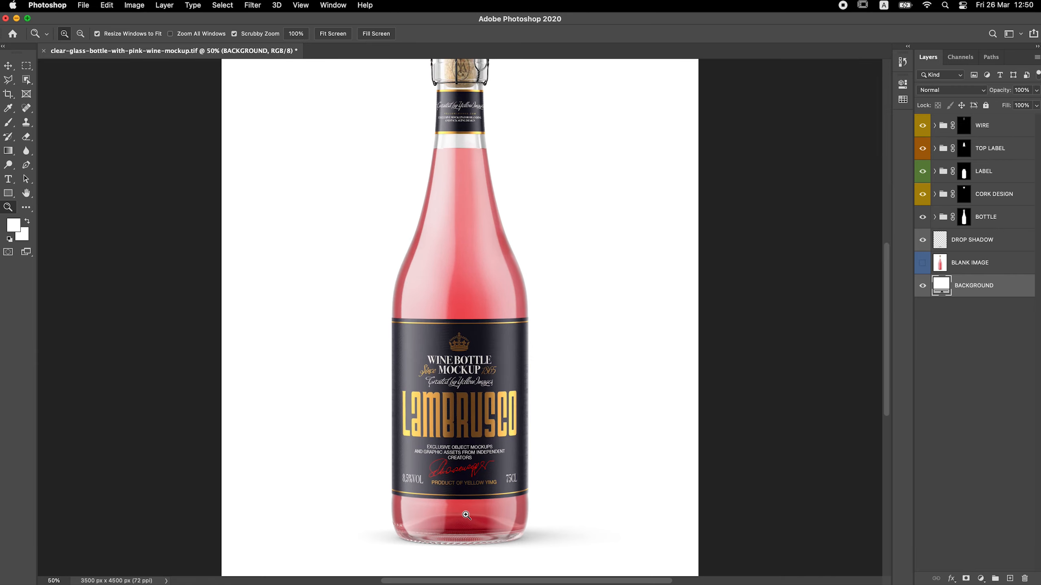
{"action": "left_click", "coordinate": [466, 516]}
{"action": "left_click", "coordinate": [466, 516]}
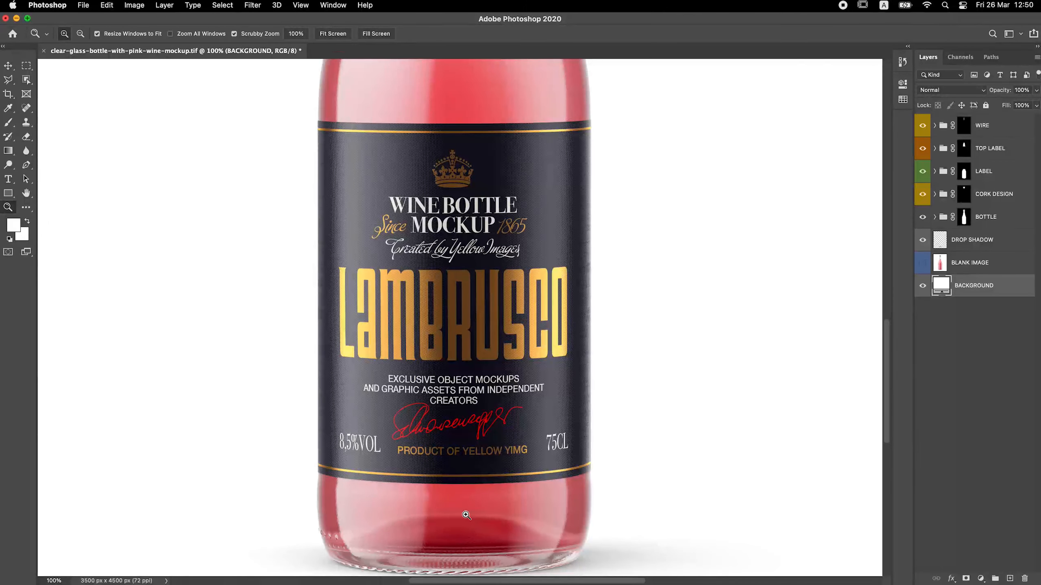
{"action": "left_click", "coordinate": [466, 516]}
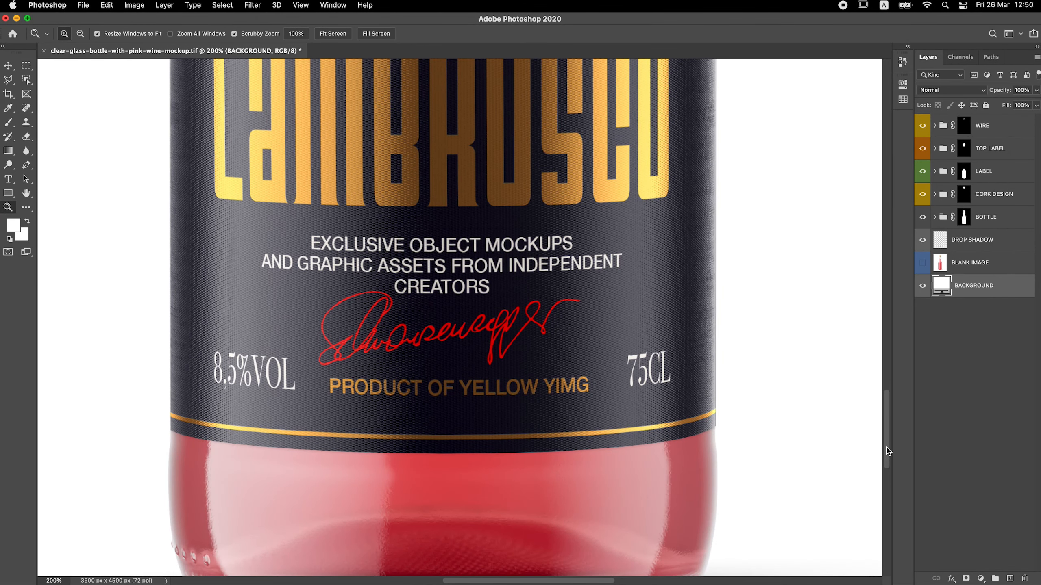